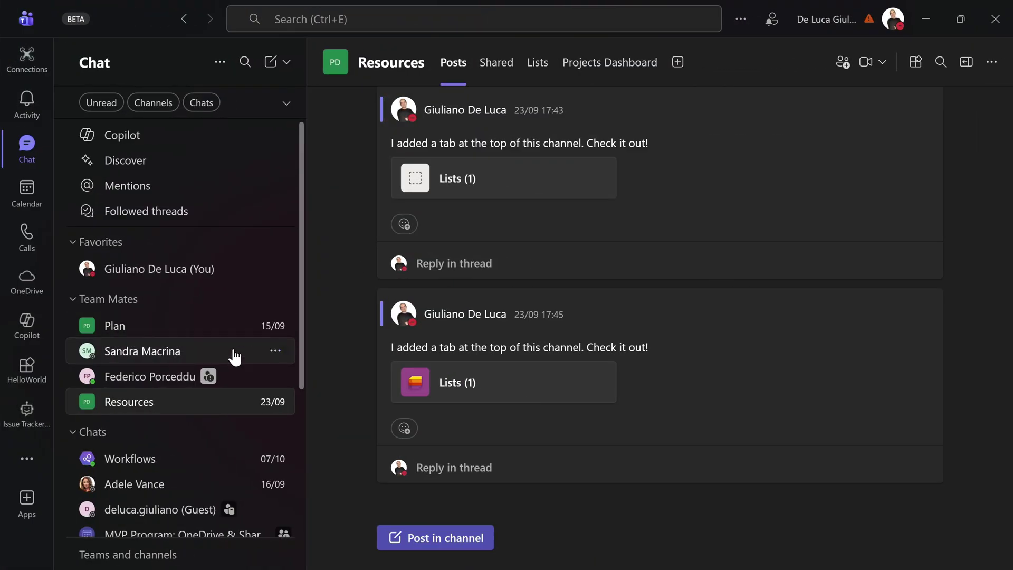
- Open the Workflows app from the list of additional Teams apps
click(27, 465)
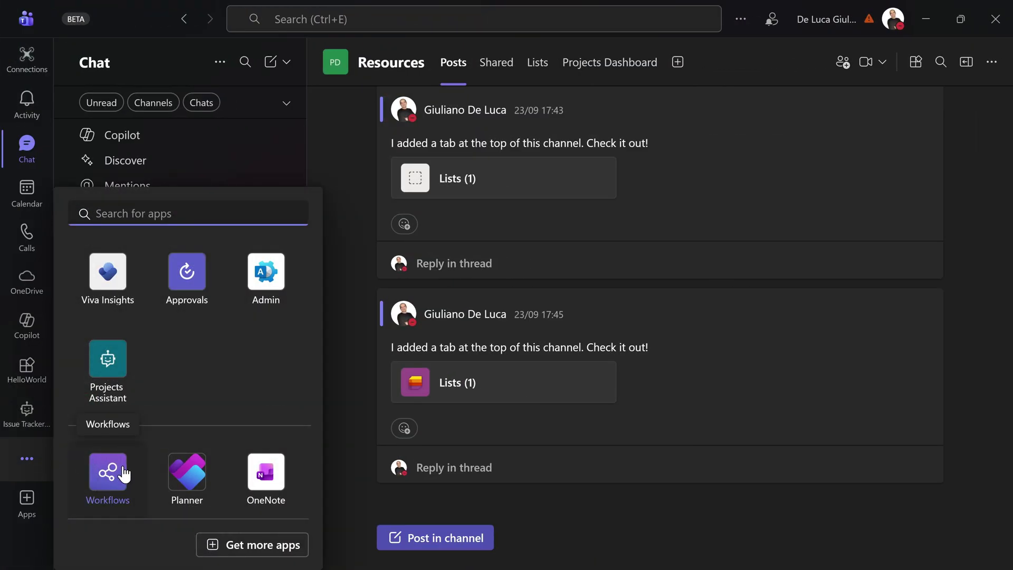
click(132, 490)
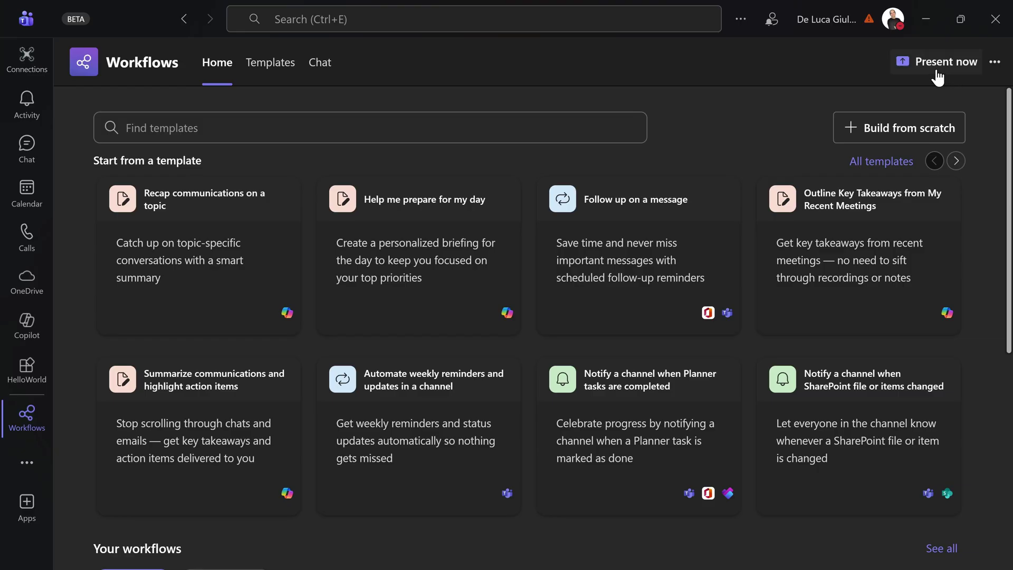
click(995, 63)
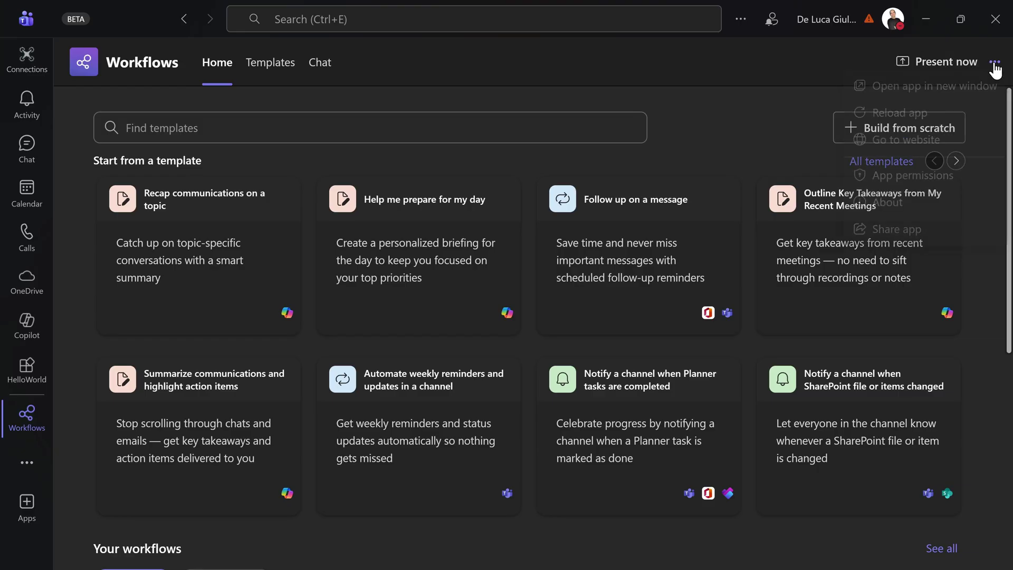
click(807, 65)
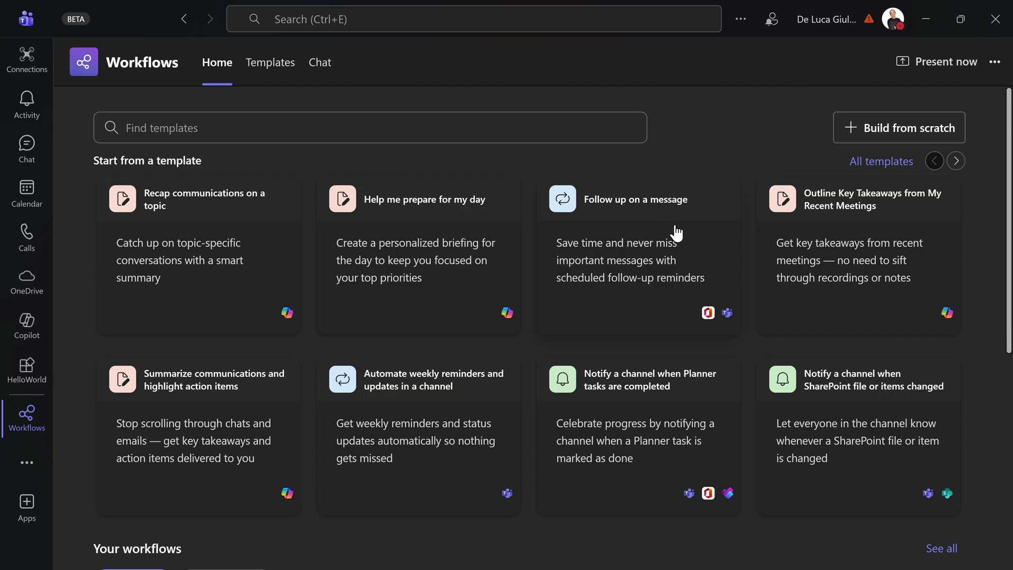
- Examine the workflow templates on the home page and the list of existing workflows below them
scroll(613, 364, down, 2)
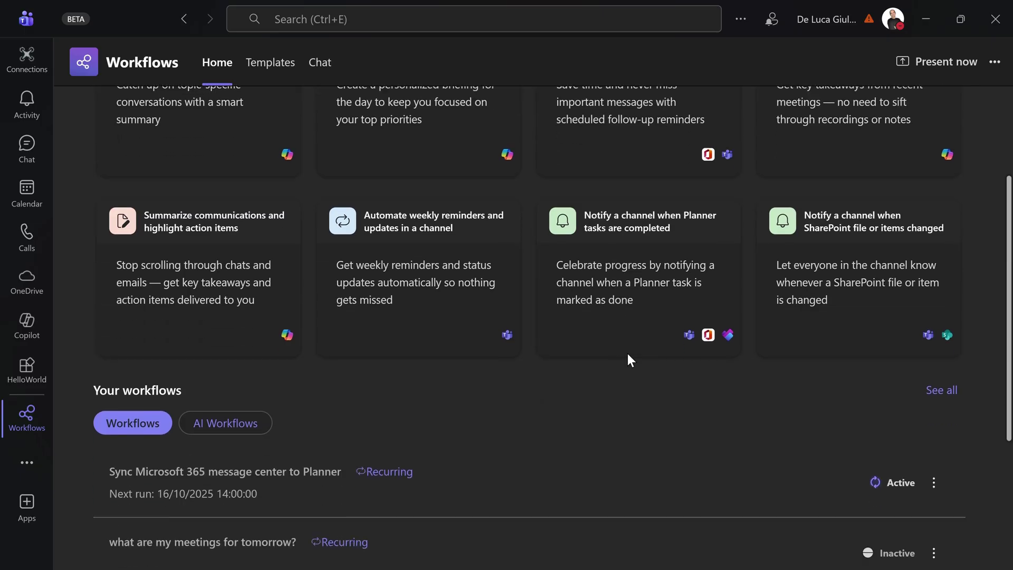
scroll(627, 353, up, 3)
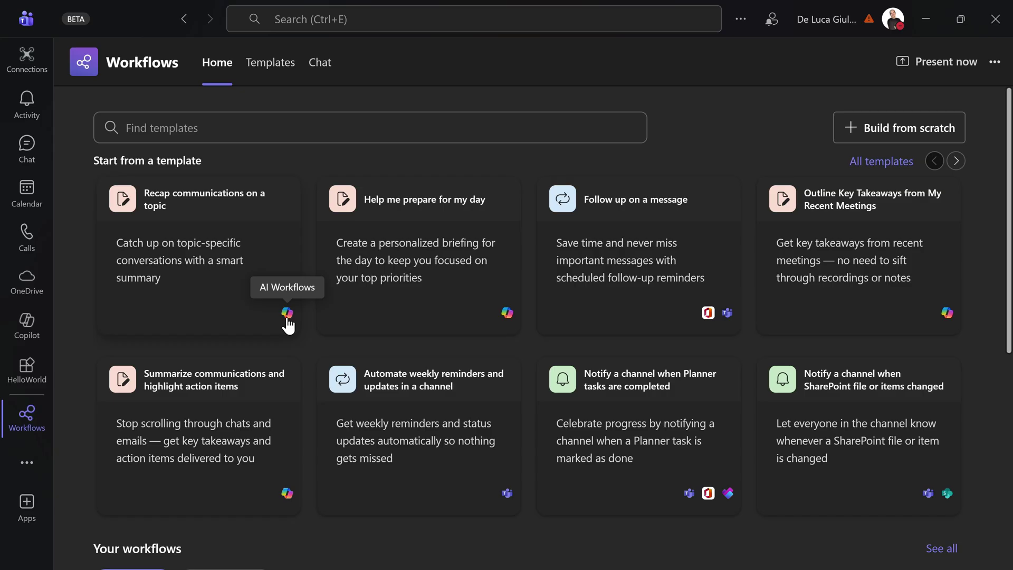
scroll(473, 342, down, 5)
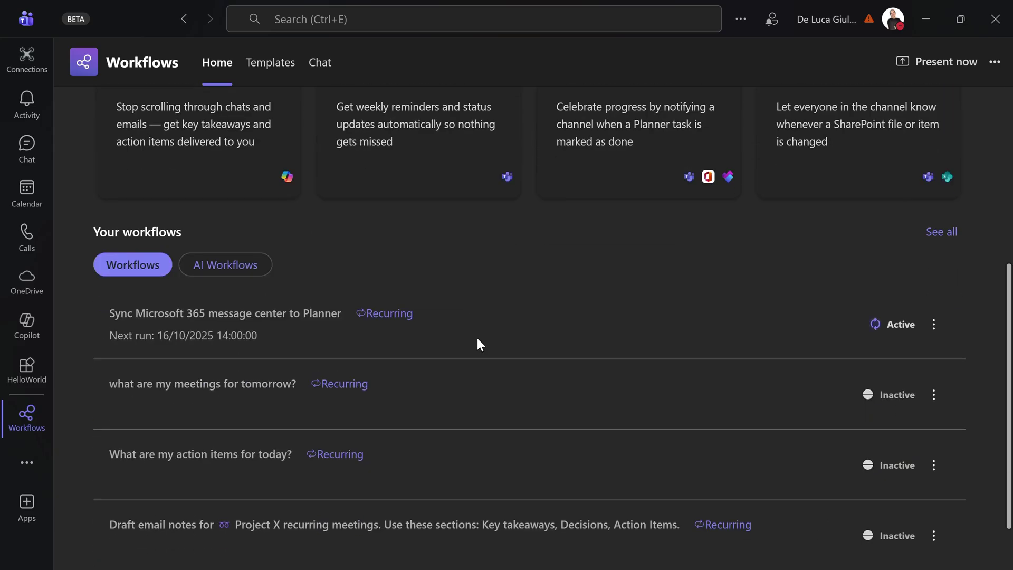
scroll(477, 345, down, 2)
scroll(515, 328, up, 8)
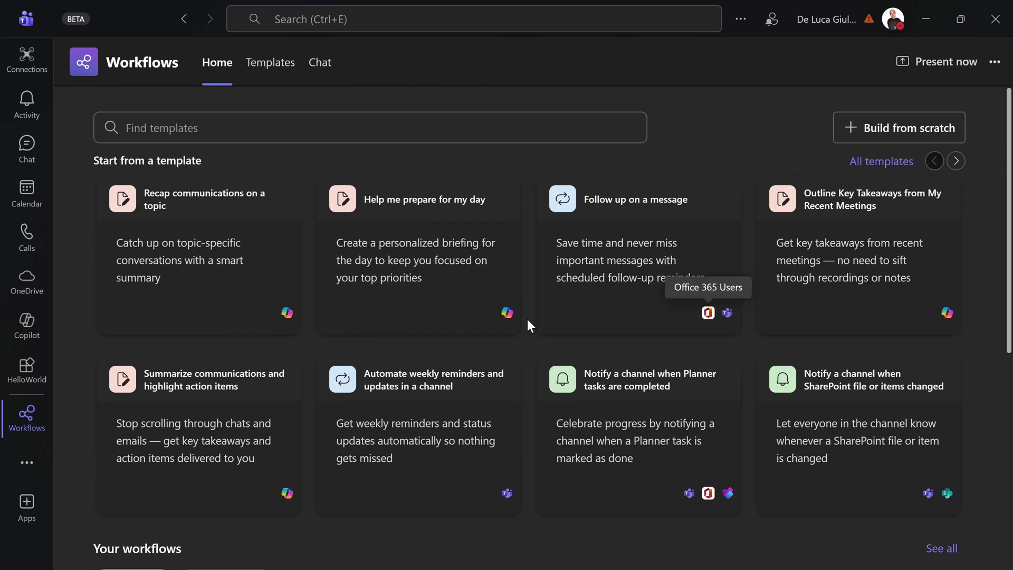
scroll(501, 332, down, 5)
scroll(480, 342, down, 1)
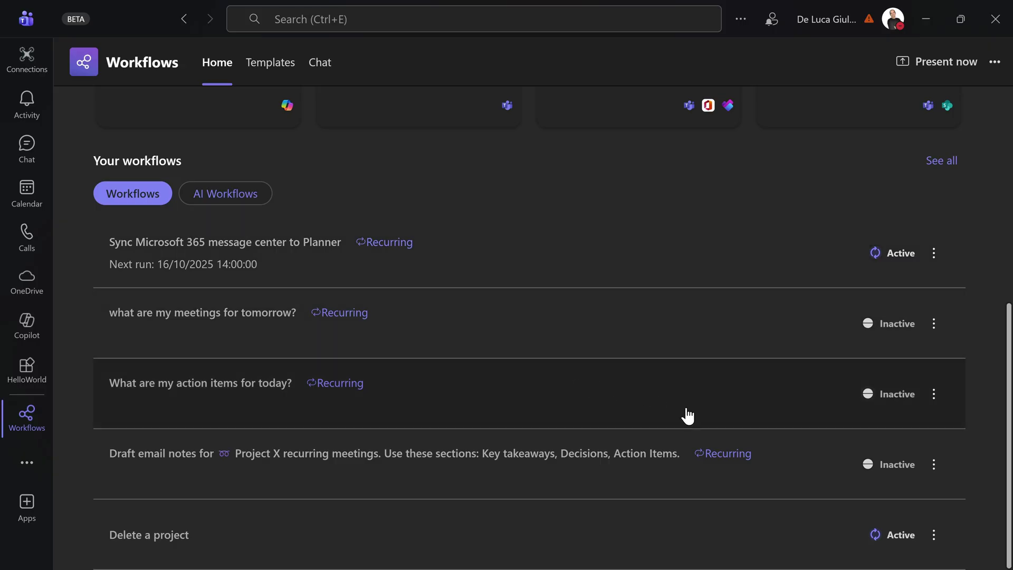
- View the steps of the "Sync Microsoft 365 message center to Planner" workflow in the editor and close it without changes
click(934, 254)
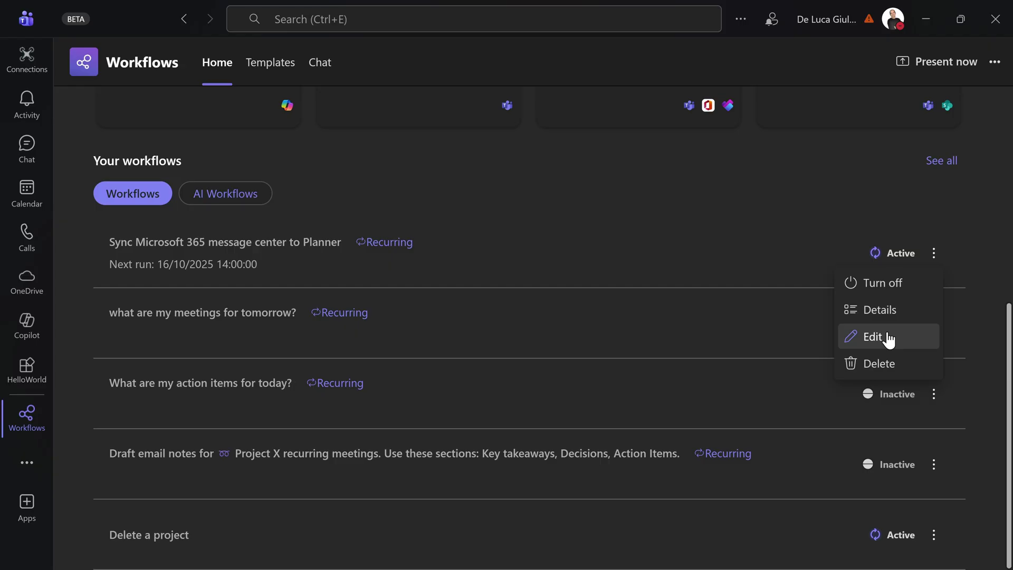
click(888, 340)
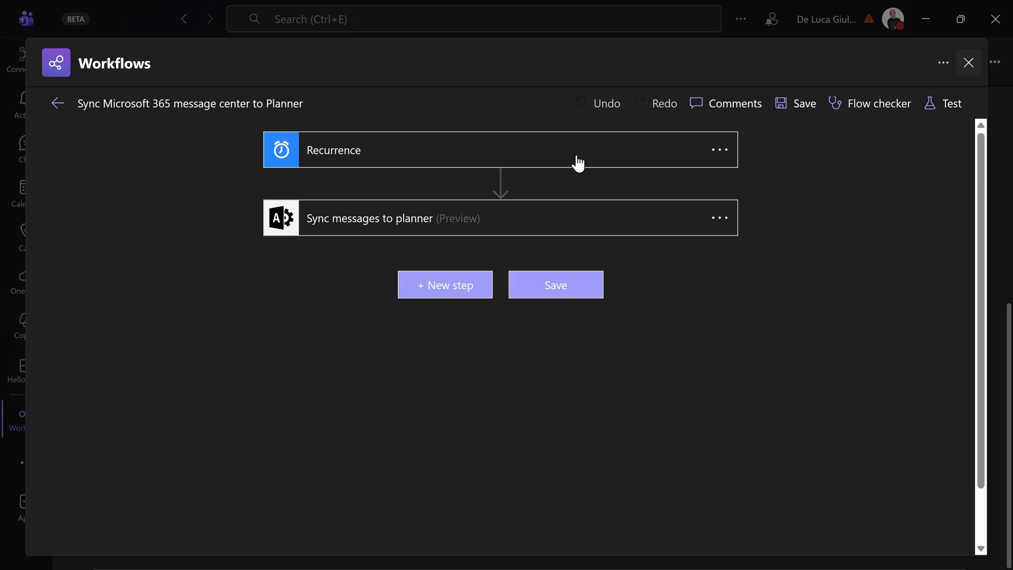
click(967, 69)
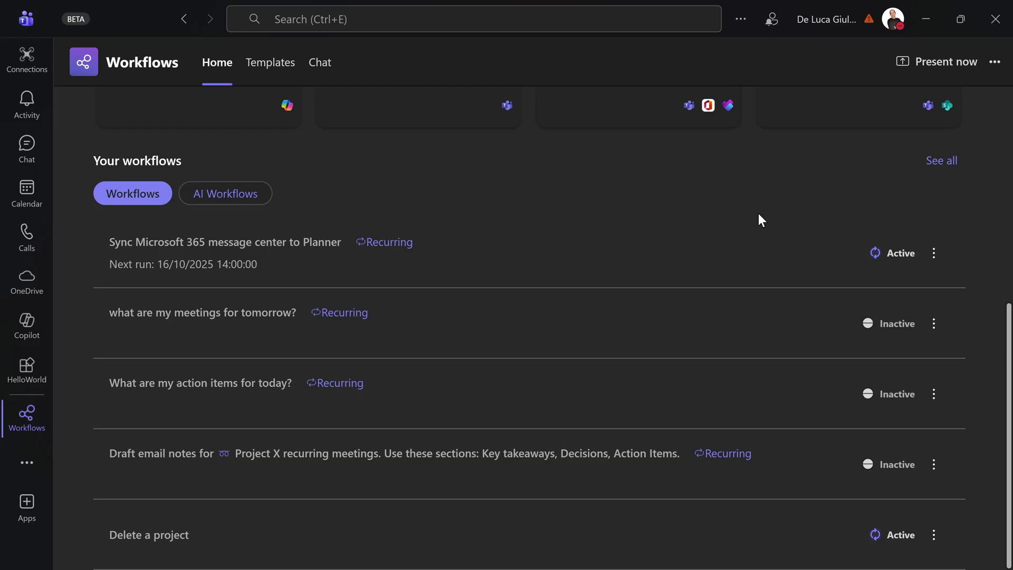
- View the complete list of your workflows and return to the Workflows home page
scroll(757, 214, up, 5)
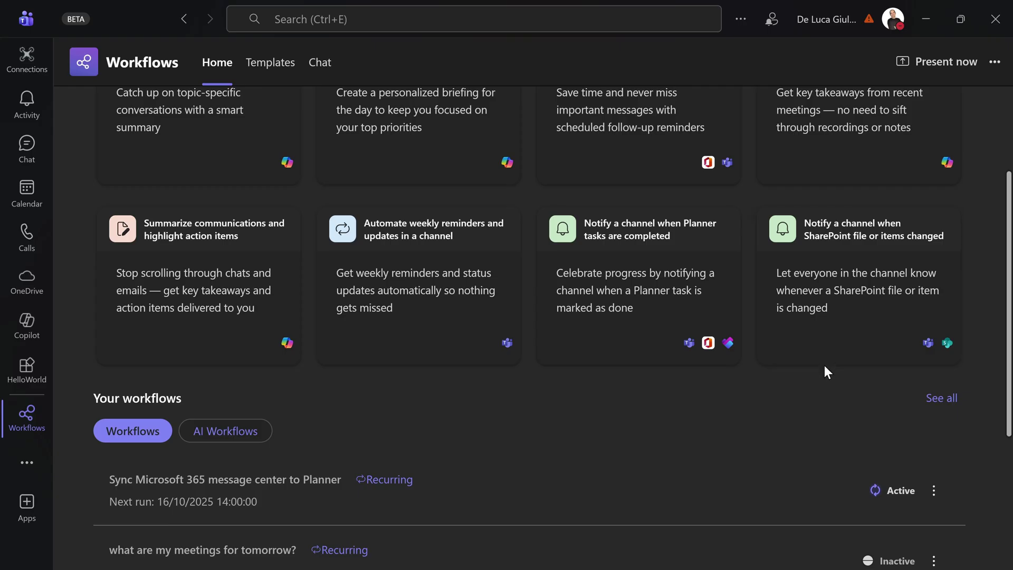
scroll(821, 369, up, 2)
scroll(327, 235, up, 2)
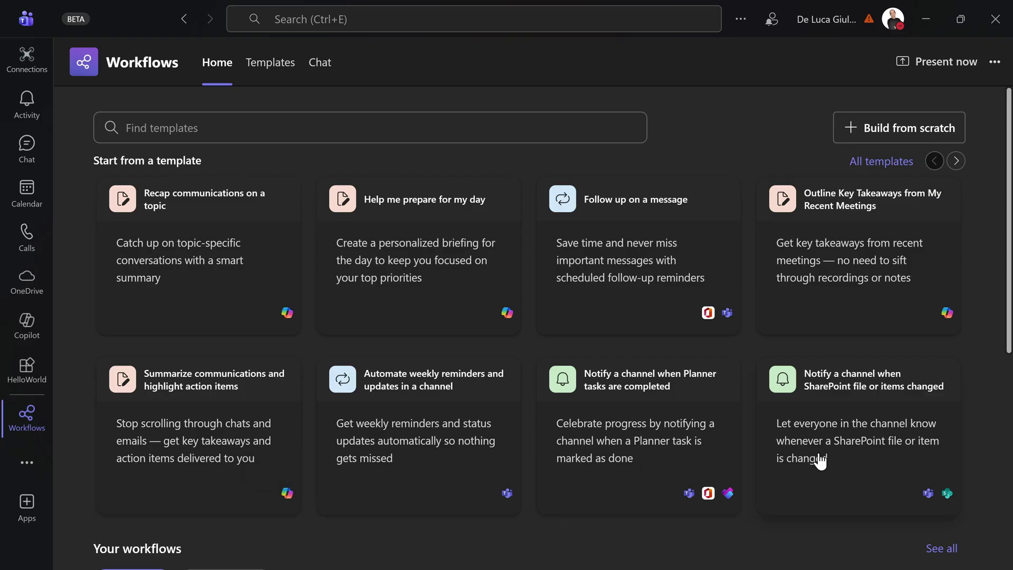
scroll(869, 414, down, 2)
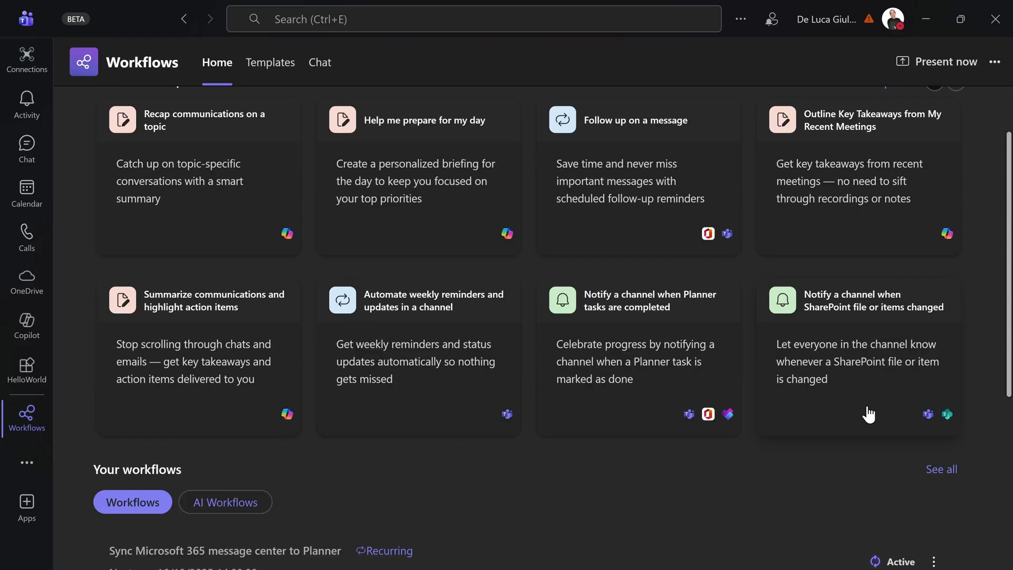
click(941, 471)
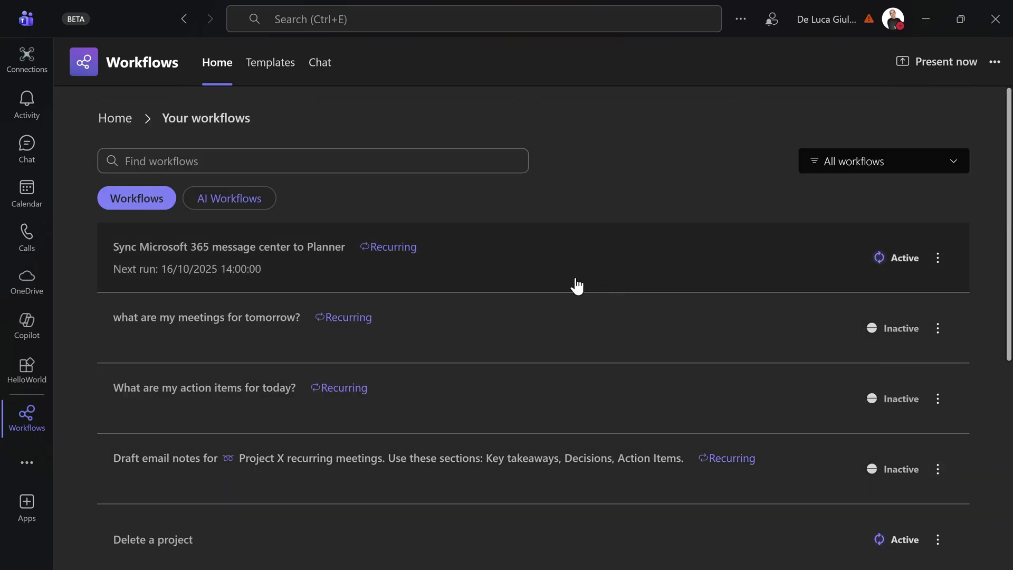
click(120, 119)
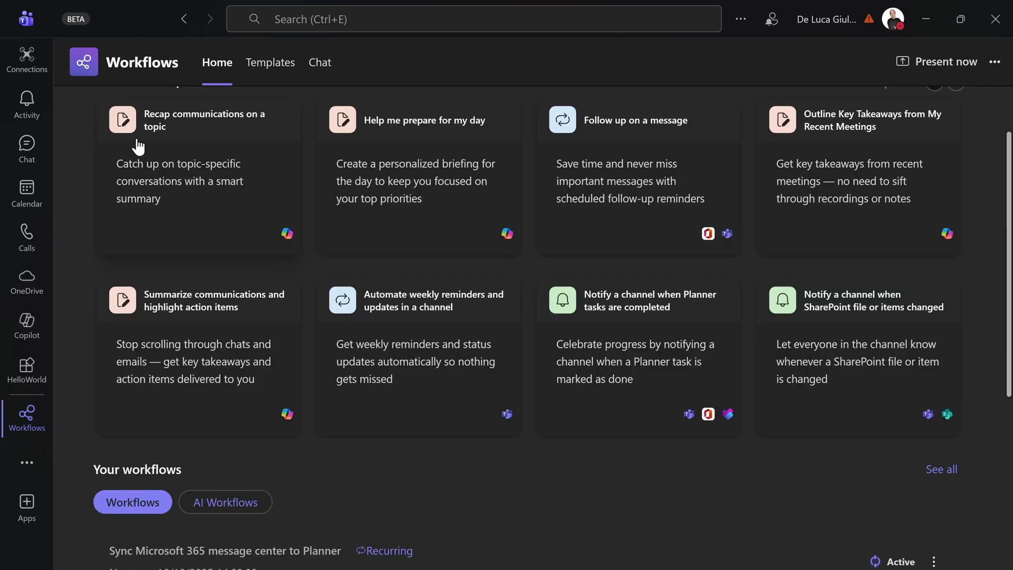
- Start a new workflow from scratch and review the trigger options offered in each category
scroll(350, 256, up, 2)
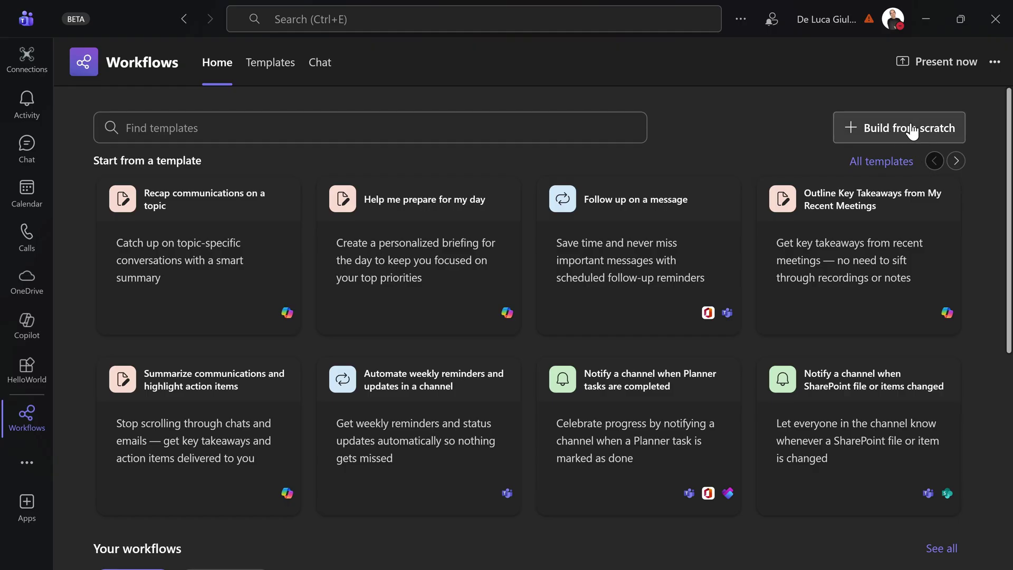
click(887, 131)
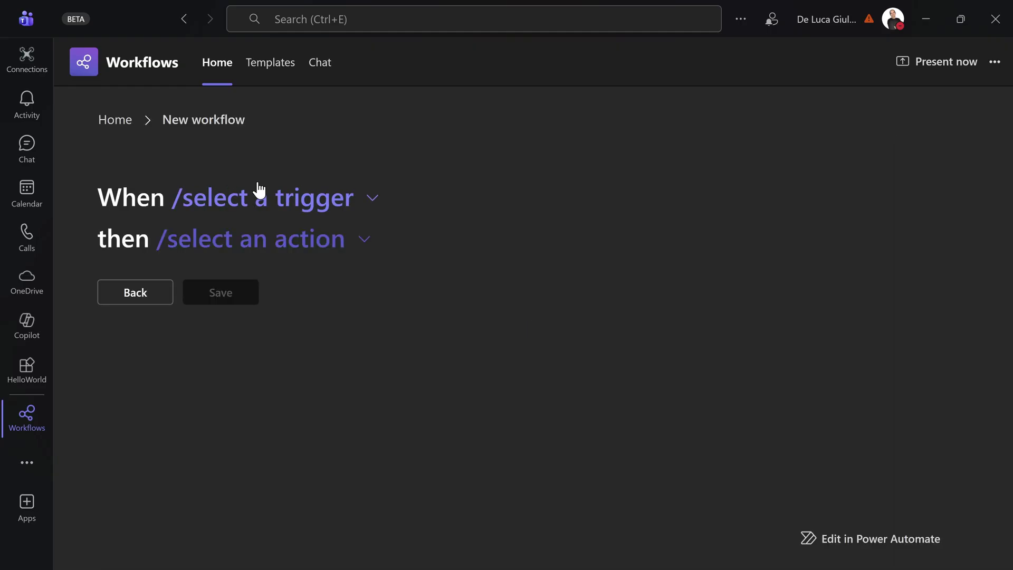
click(368, 210)
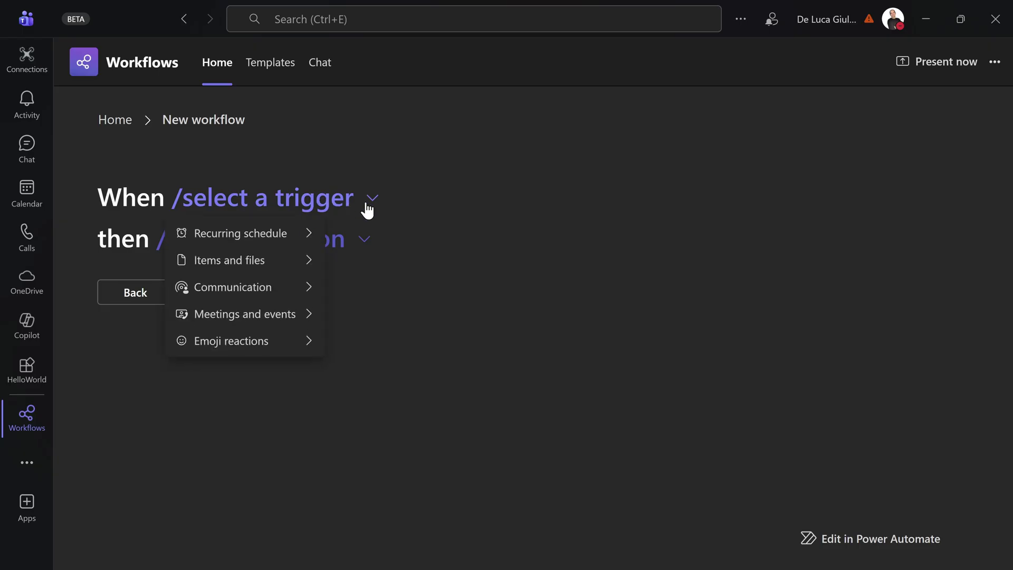
mouse_move(235, 239)
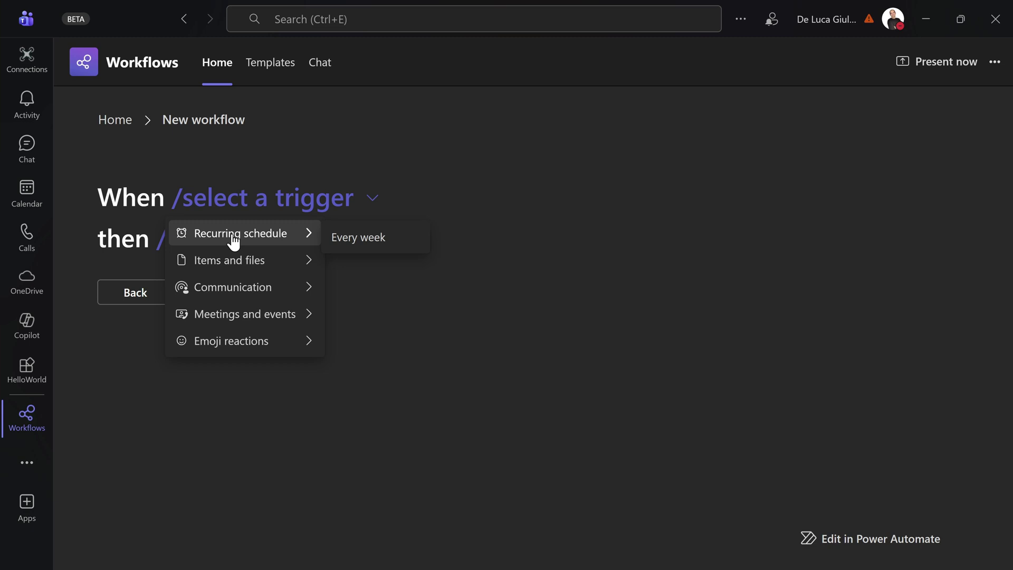
mouse_move(235, 275)
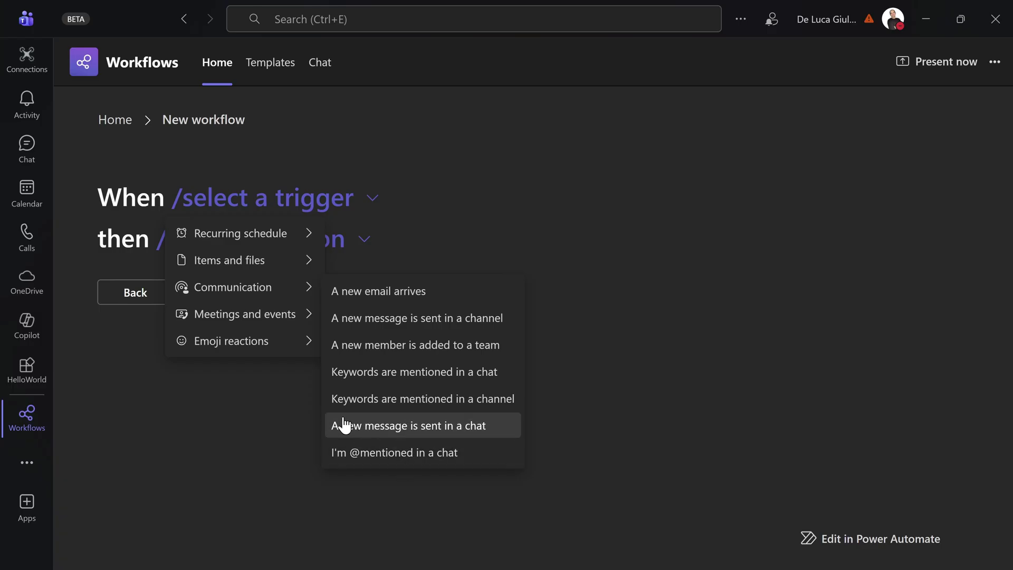
mouse_move(238, 323)
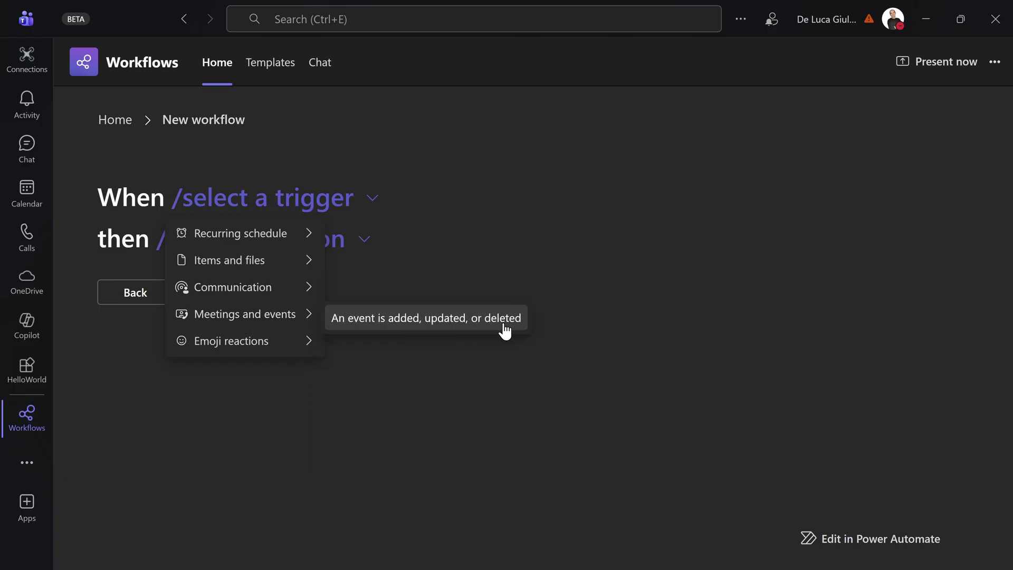
mouse_move(254, 348)
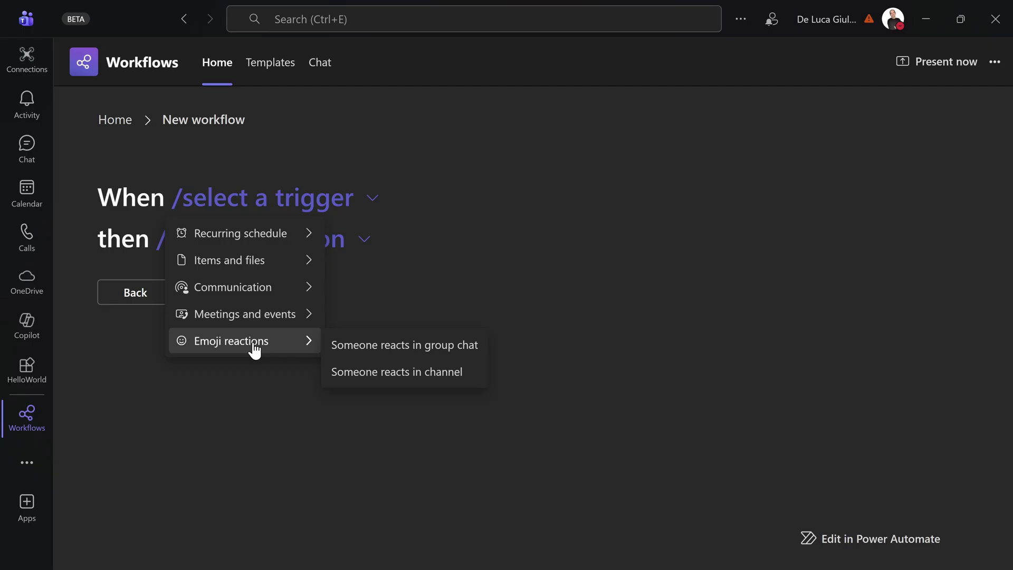
click(239, 381)
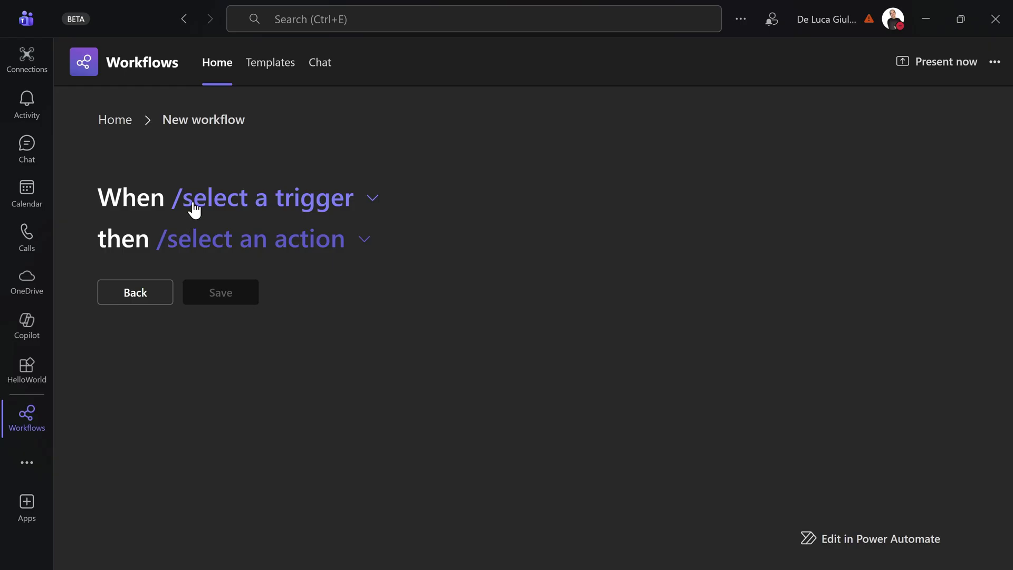
- Set the new workflow's trigger to the recurring schedule "Every week"
click(305, 206)
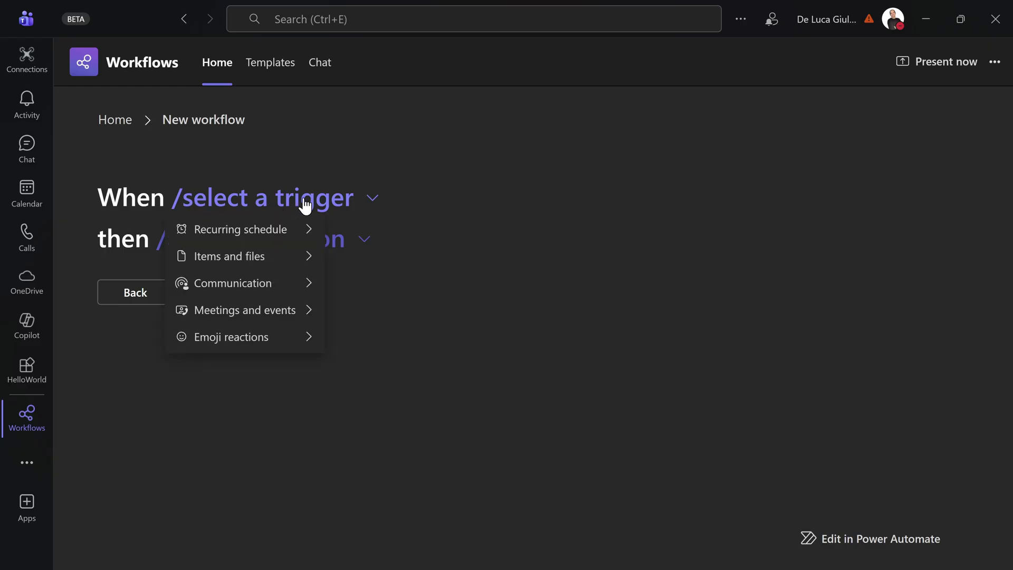
click(310, 237)
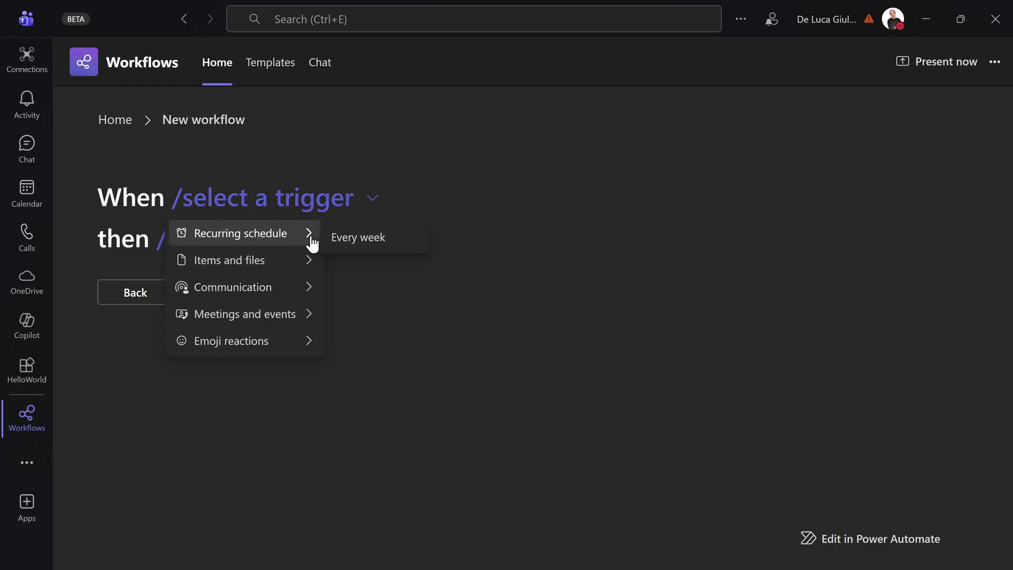
click(375, 244)
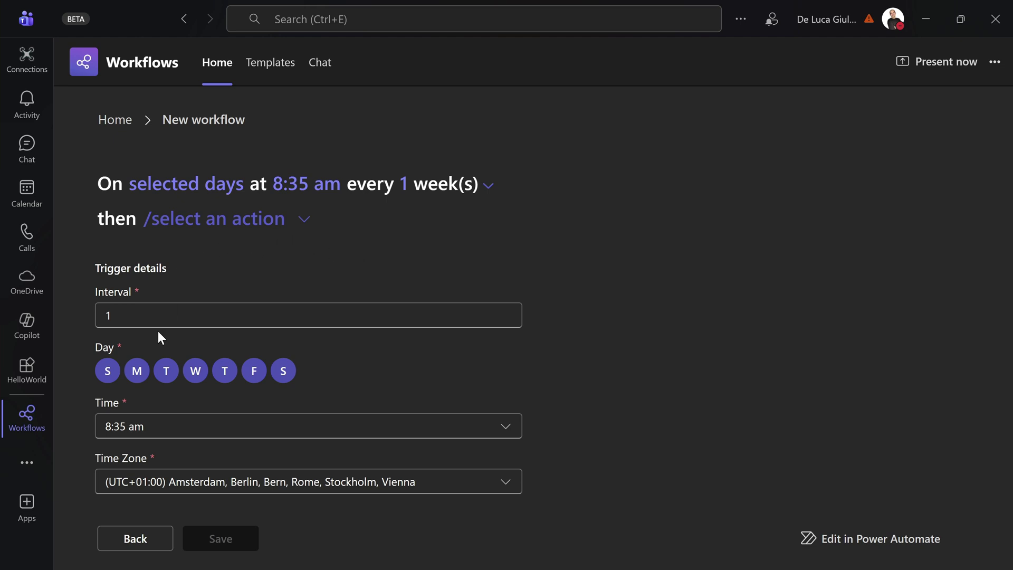
- Exclude Sunday and Saturday from the trigger days, keeping Monday to Friday selected
click(137, 372)
click(137, 376)
click(107, 375)
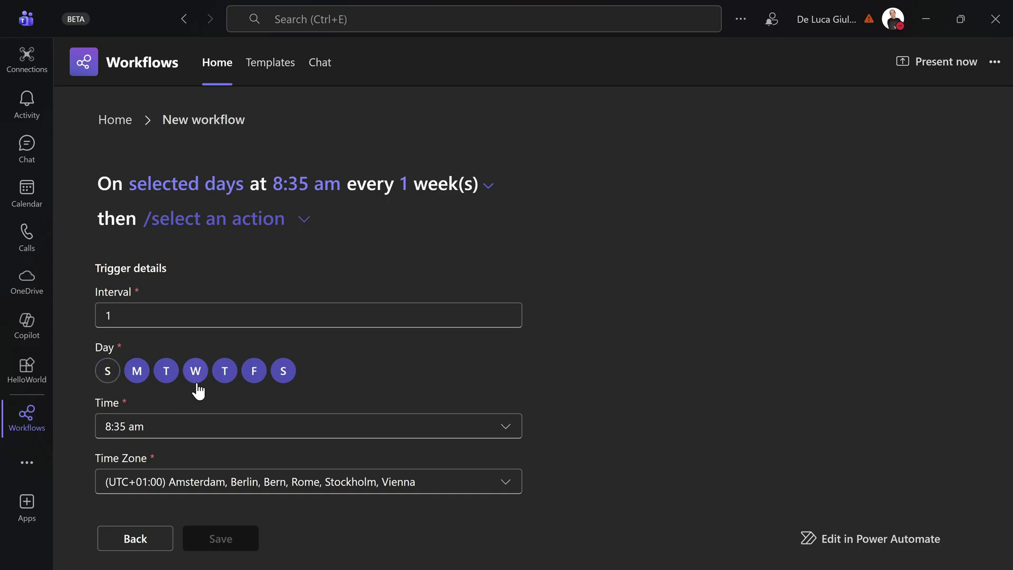
click(282, 373)
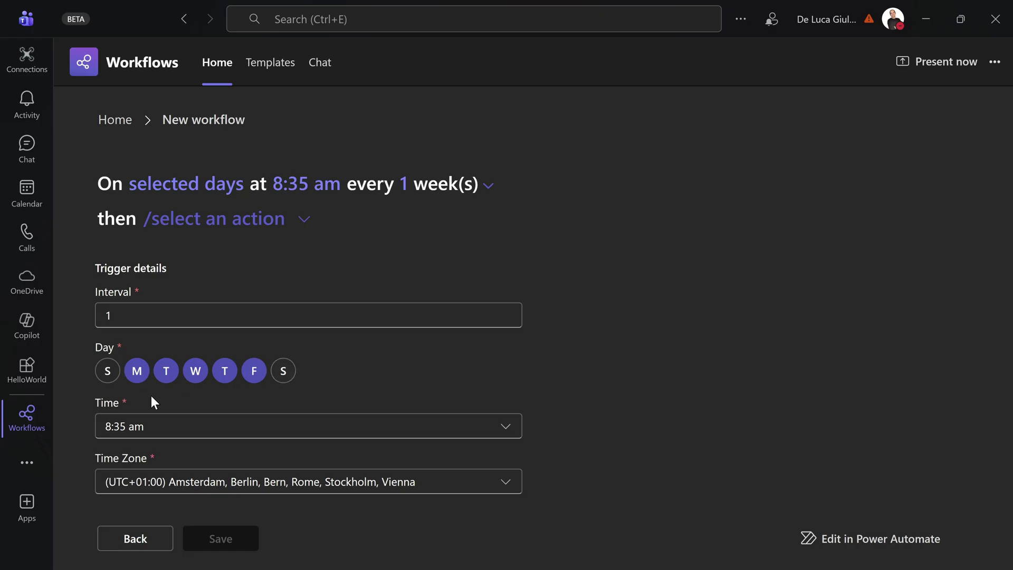
- Set the weekly trigger's time to 10:00 am
click(511, 428)
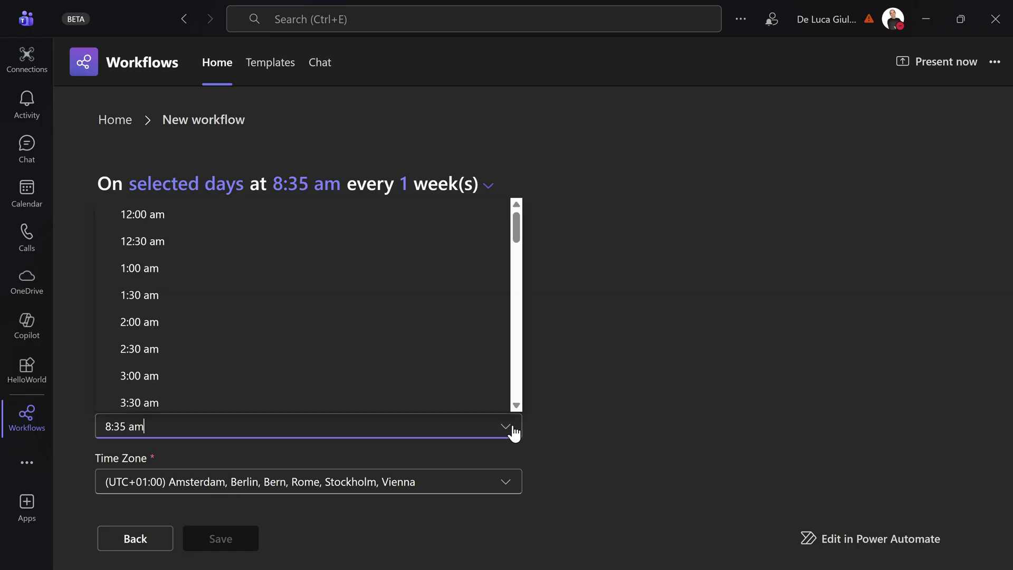
scroll(223, 261, down, 3)
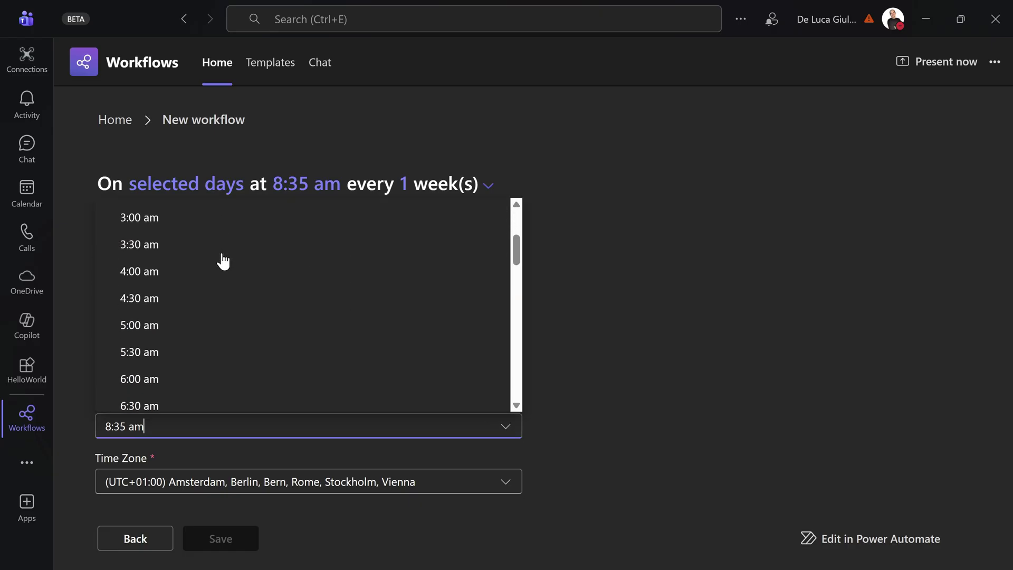
scroll(224, 261, down, 7)
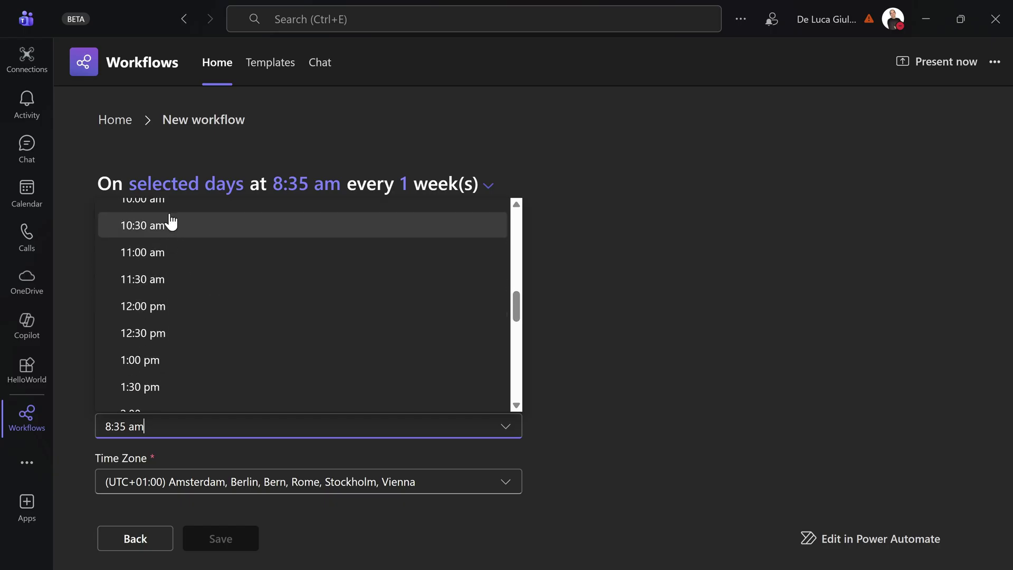
click(168, 205)
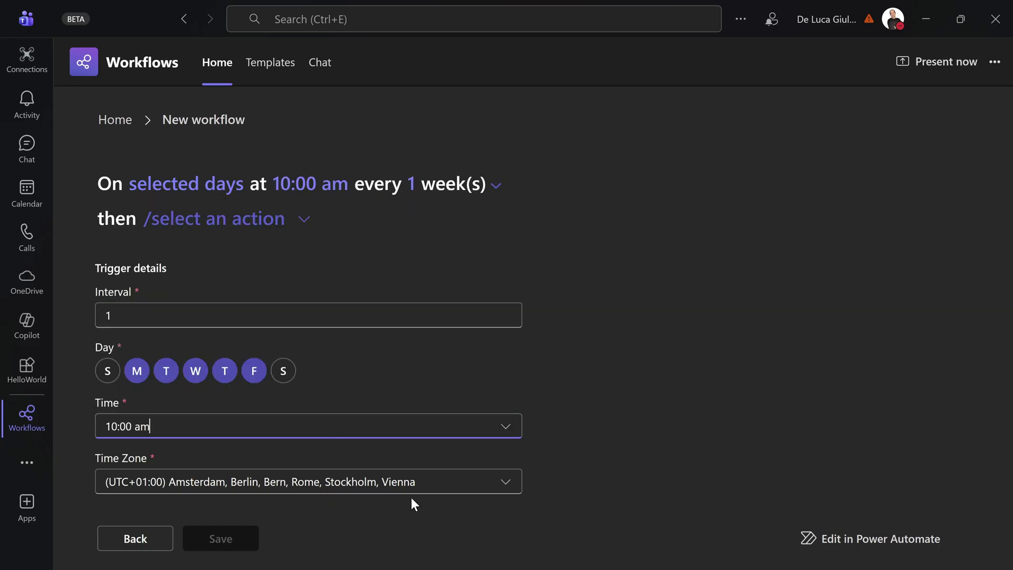
click(608, 499)
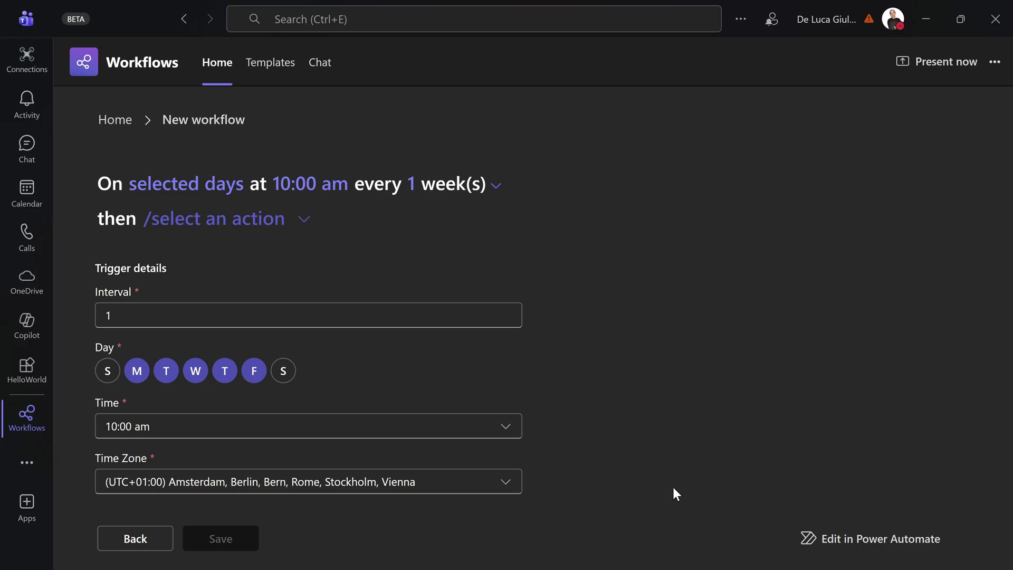
- Review the action categories and set the workflow's action to "Send a message in a channel"
click(273, 227)
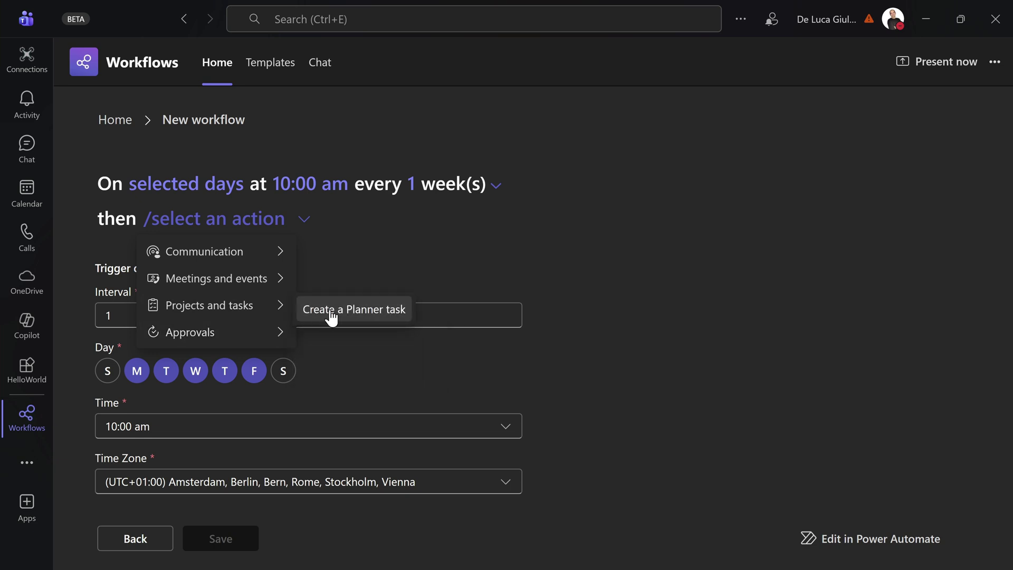
mouse_move(243, 279)
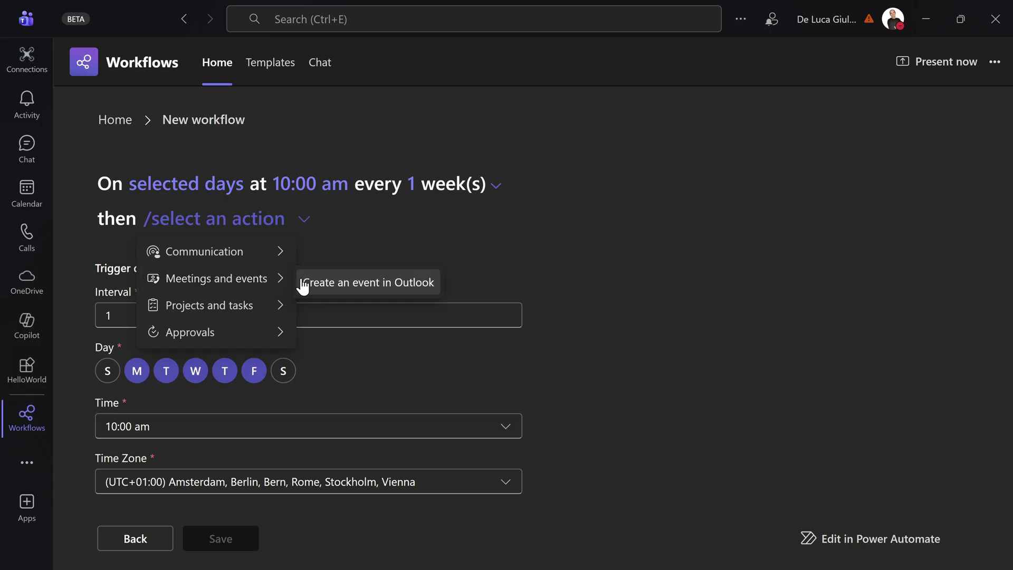
mouse_move(235, 258)
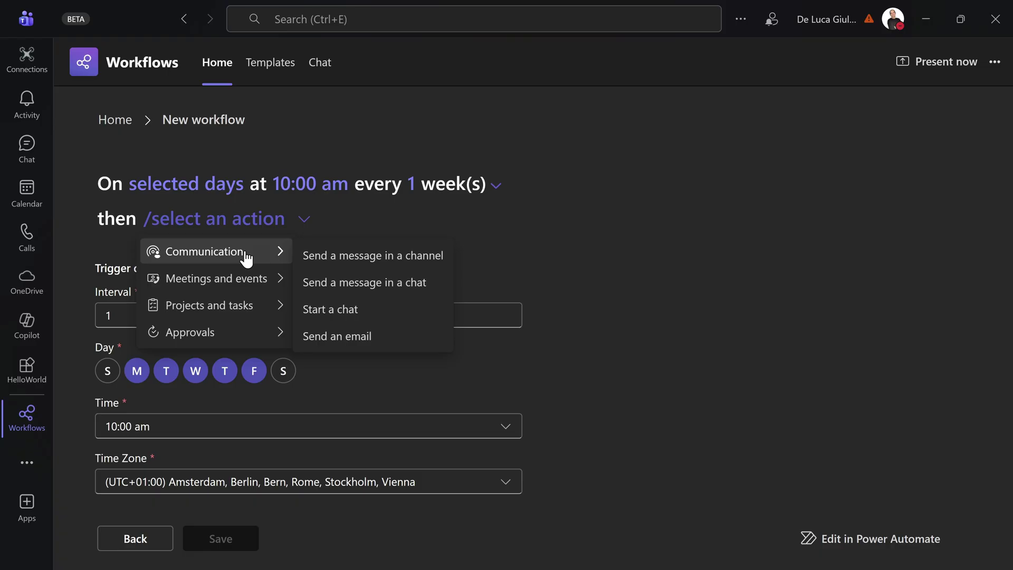
click(379, 260)
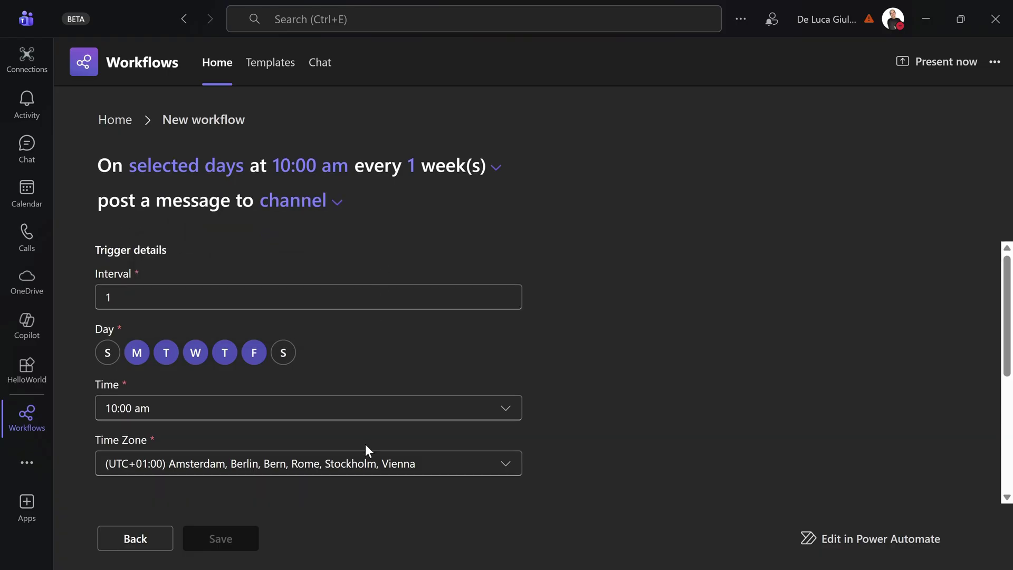
scroll(459, 363, down, 2)
click(335, 203)
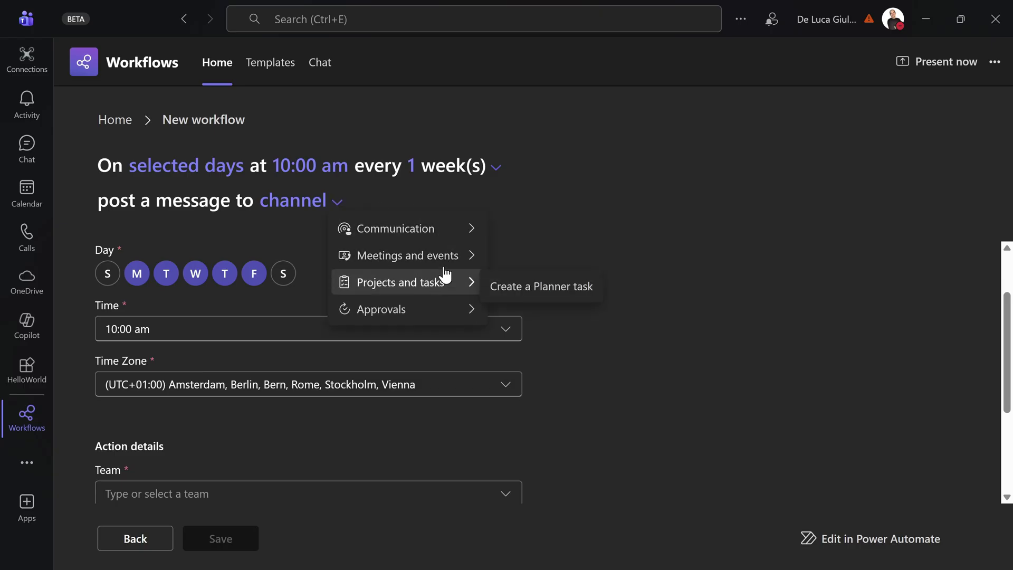
mouse_move(450, 257)
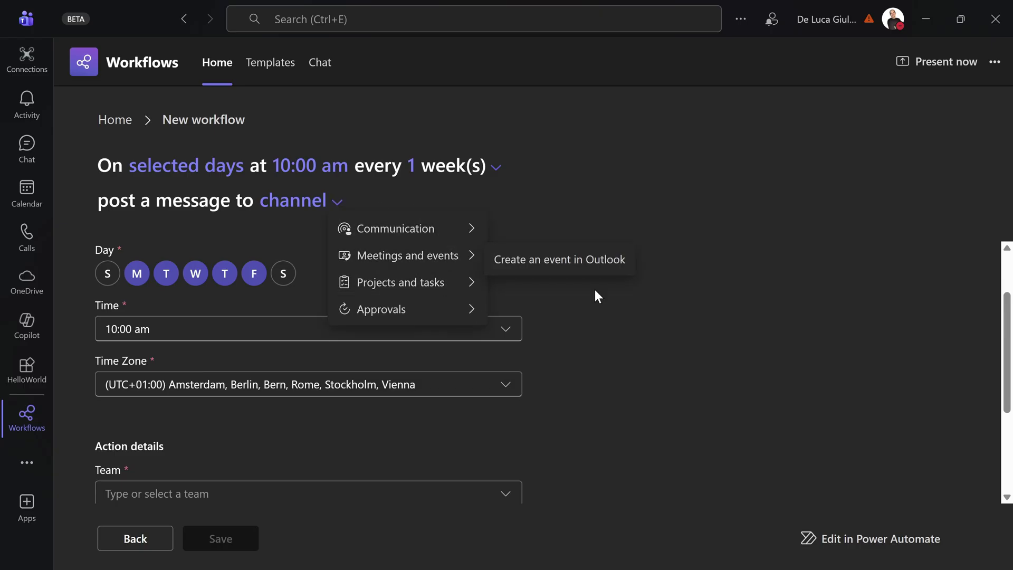
click(733, 403)
- Set the channel message's destination to the General channel of the team "Team X"
scroll(405, 427, down, 3)
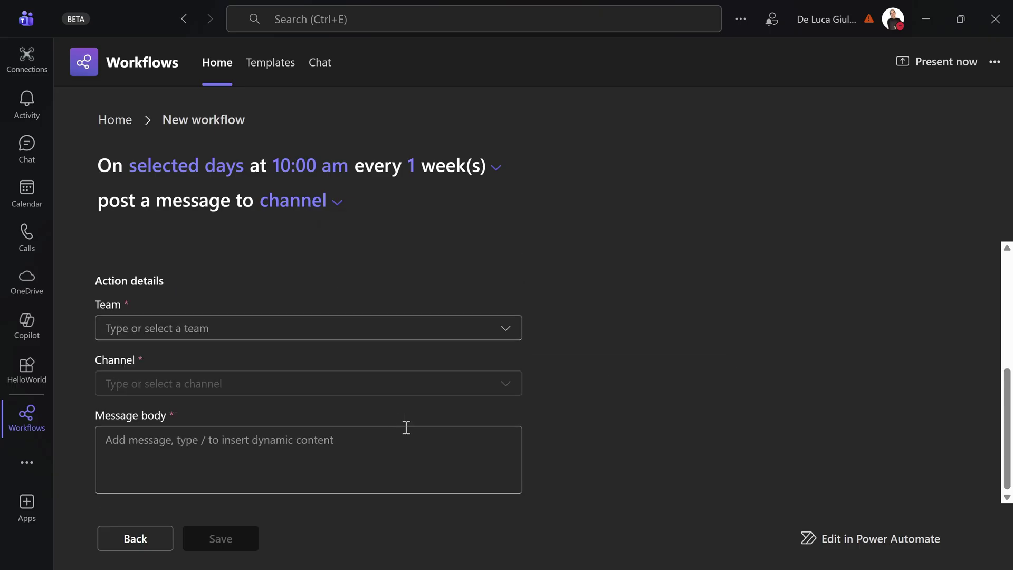
click(243, 329)
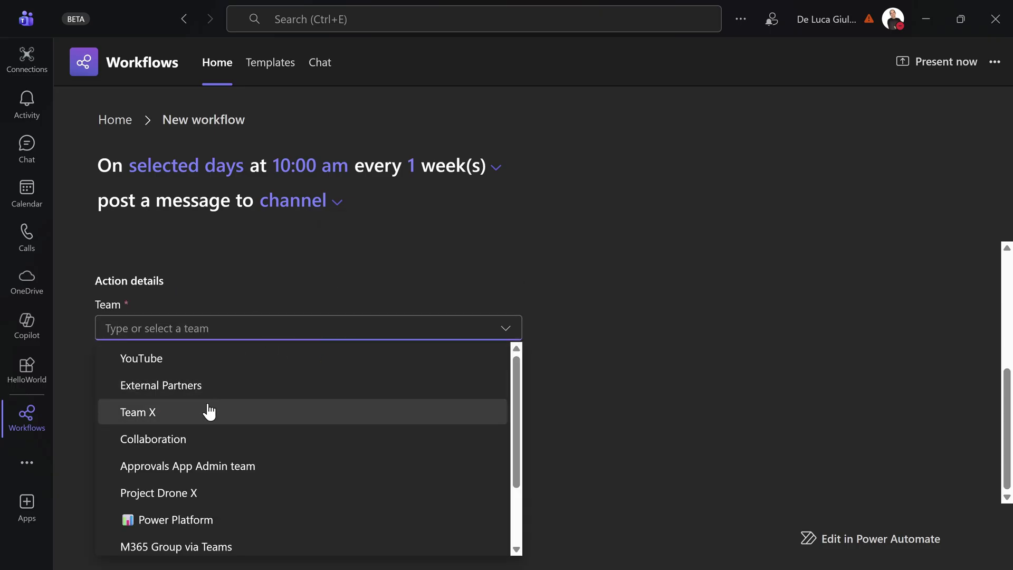
click(202, 419)
click(260, 384)
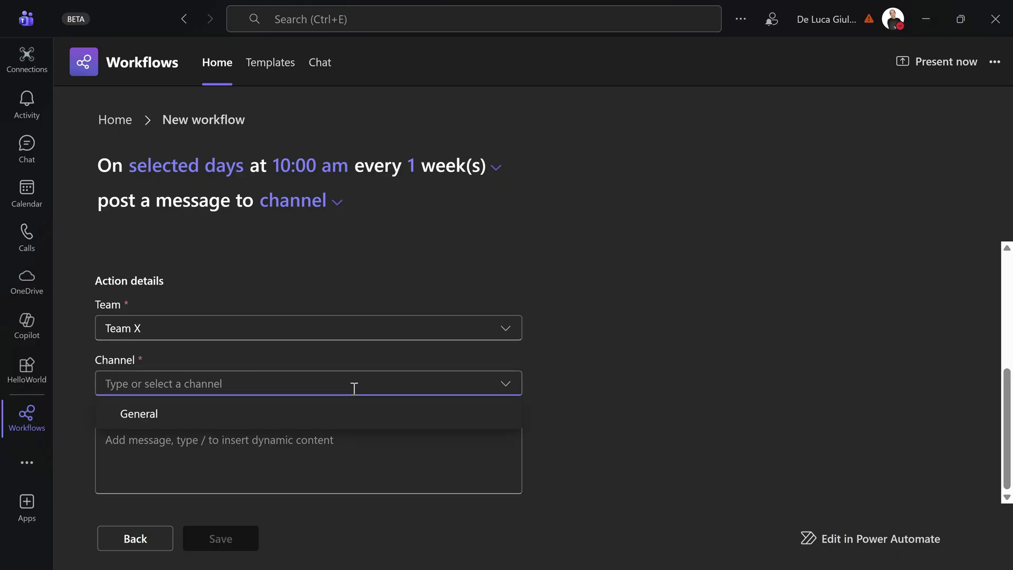
click(240, 422)
- Enter the message body "Please provide an update about your tasks" and save the workflow
click(248, 463)
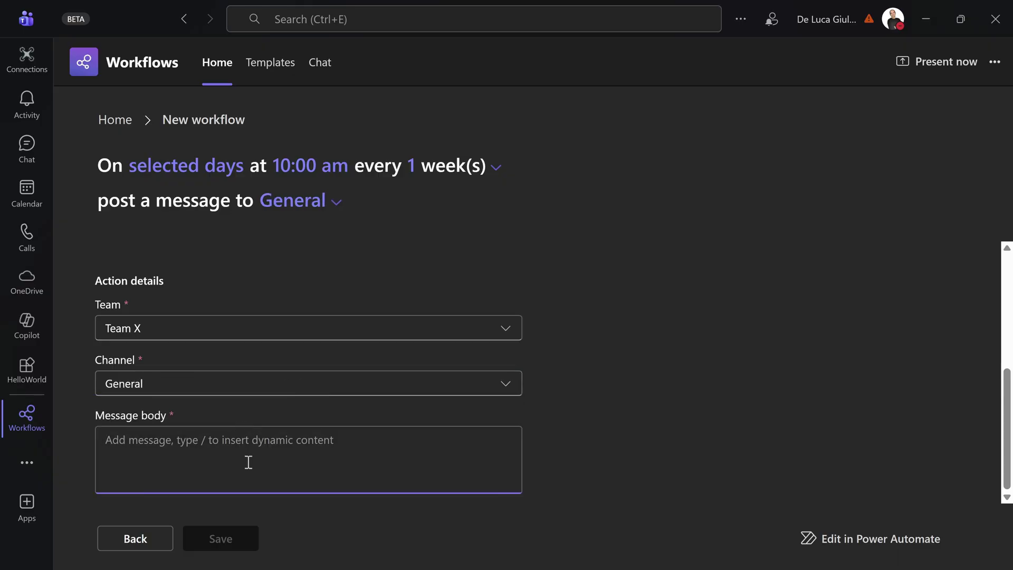
text(f)
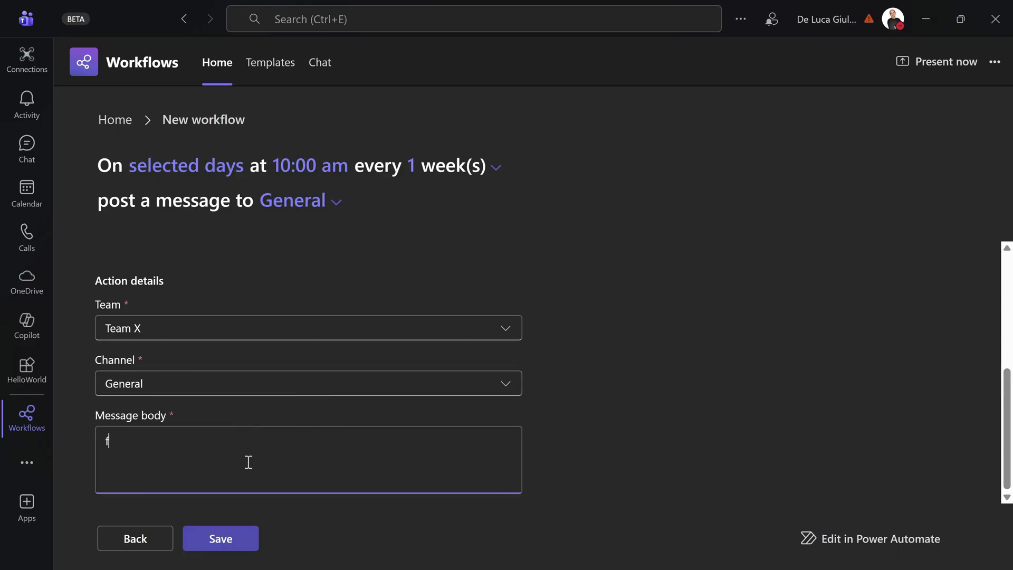
key(BackSpace)
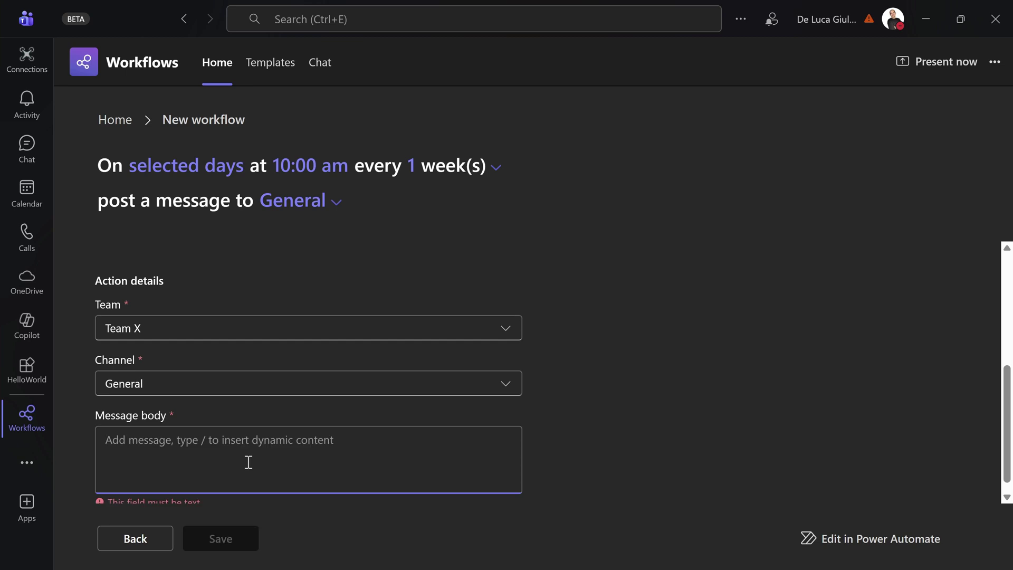
text(Please pr)
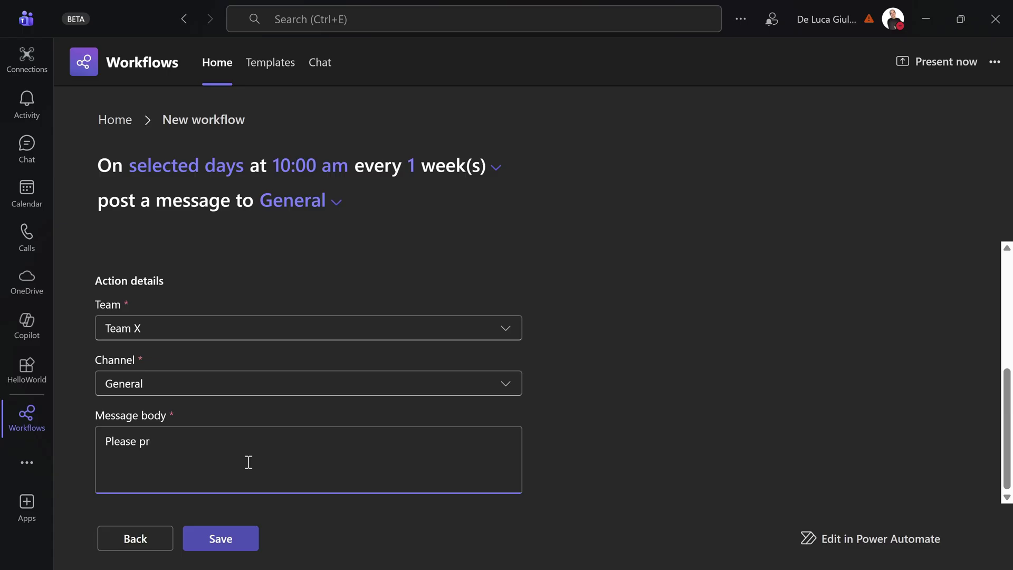
text(ovide an update about yout)
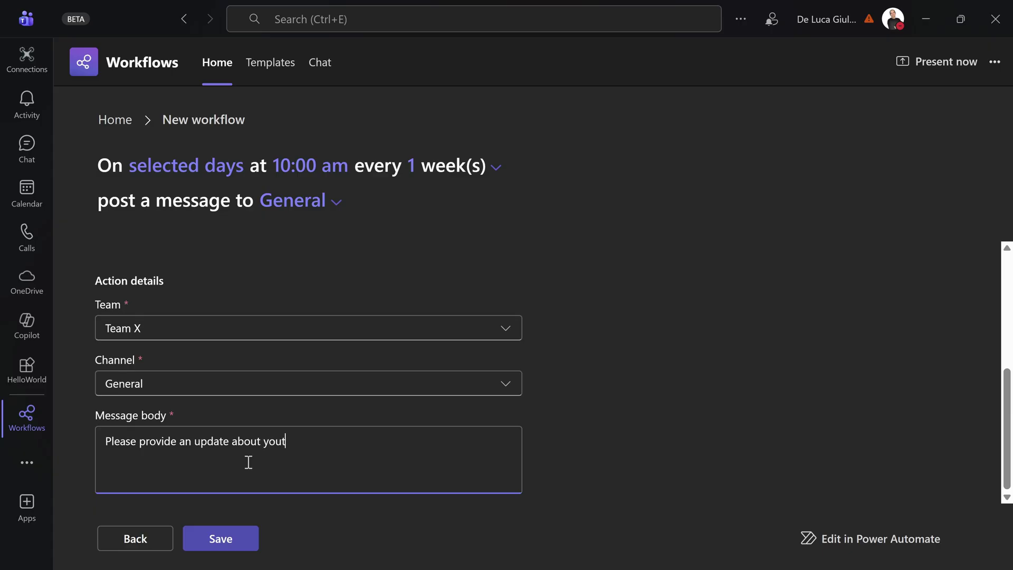
key(BackSpace)
text(r tasks)
click(231, 534)
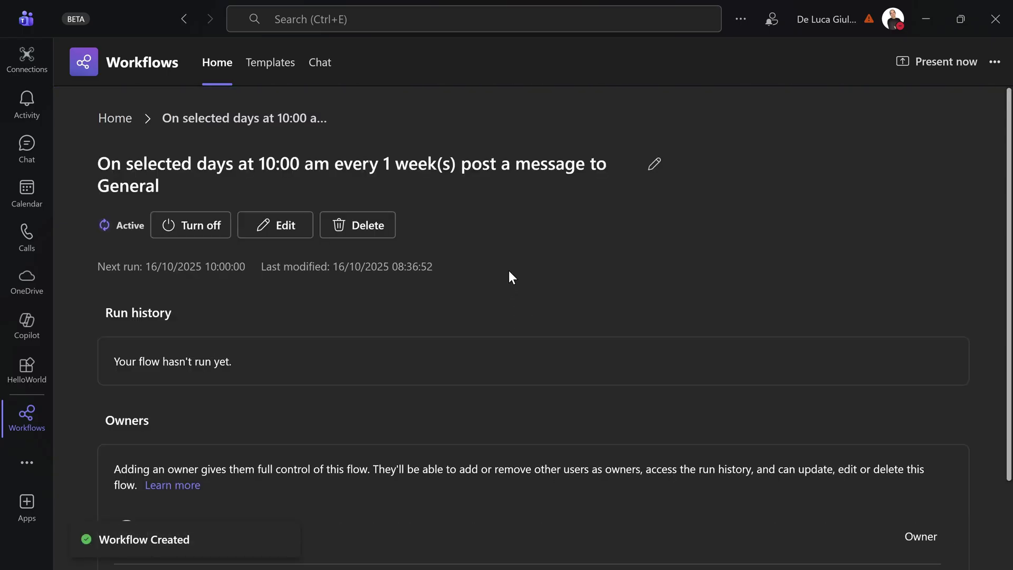
- Rename the saved workflow as "Post a message to General to get an update"
scroll(386, 310, down, 2)
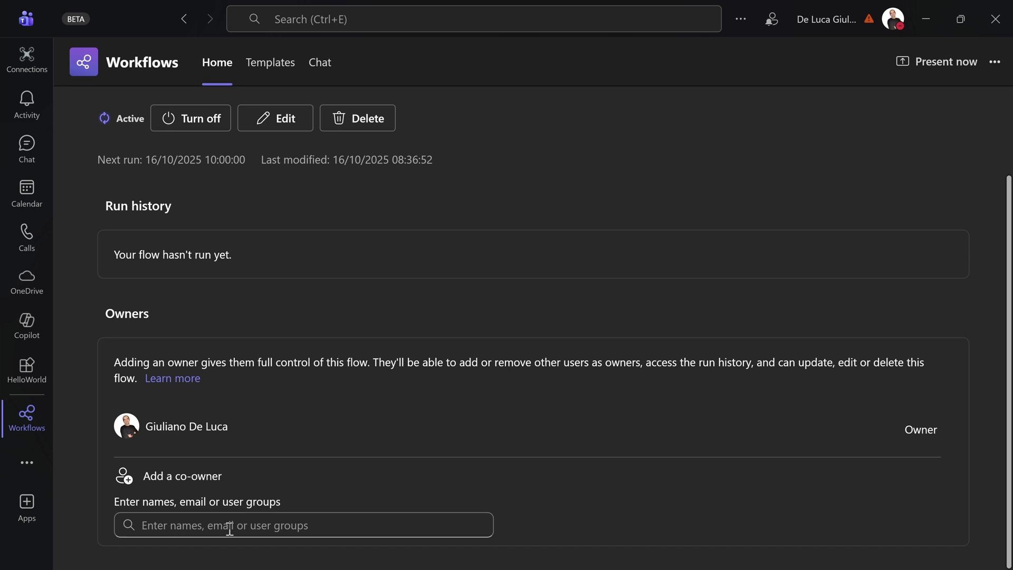
scroll(230, 527, up, 2)
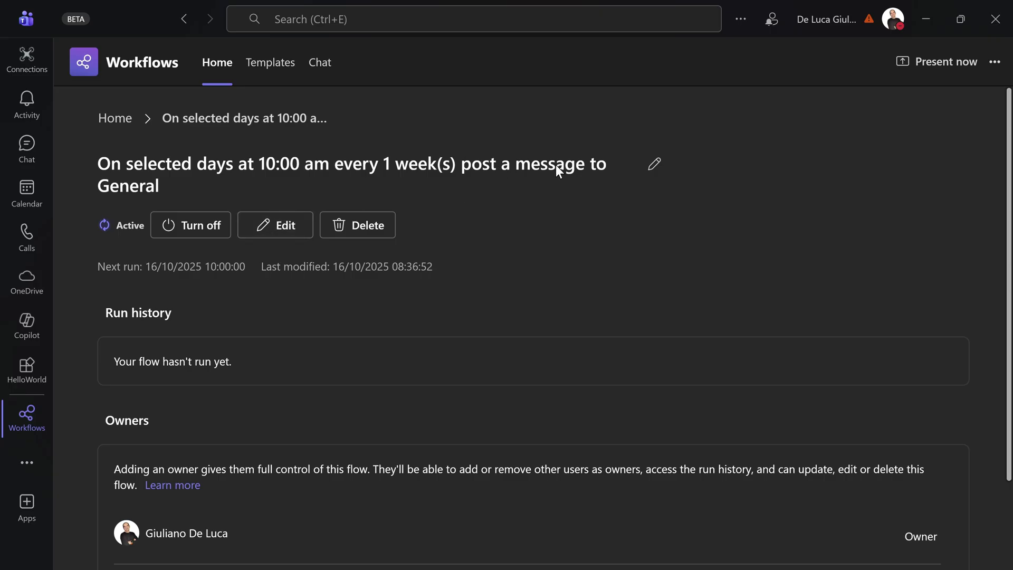
click(655, 168)
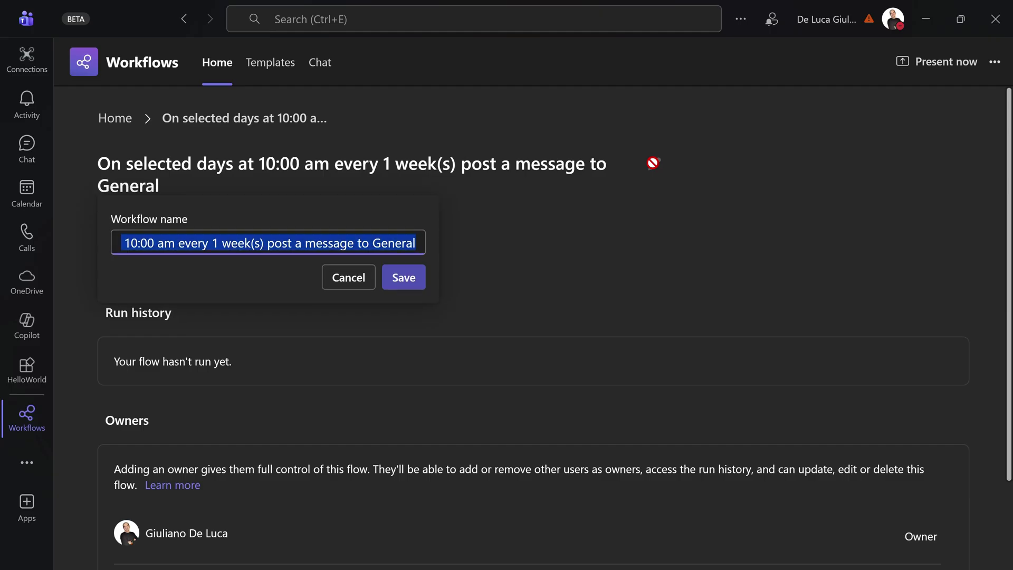
click(150, 248)
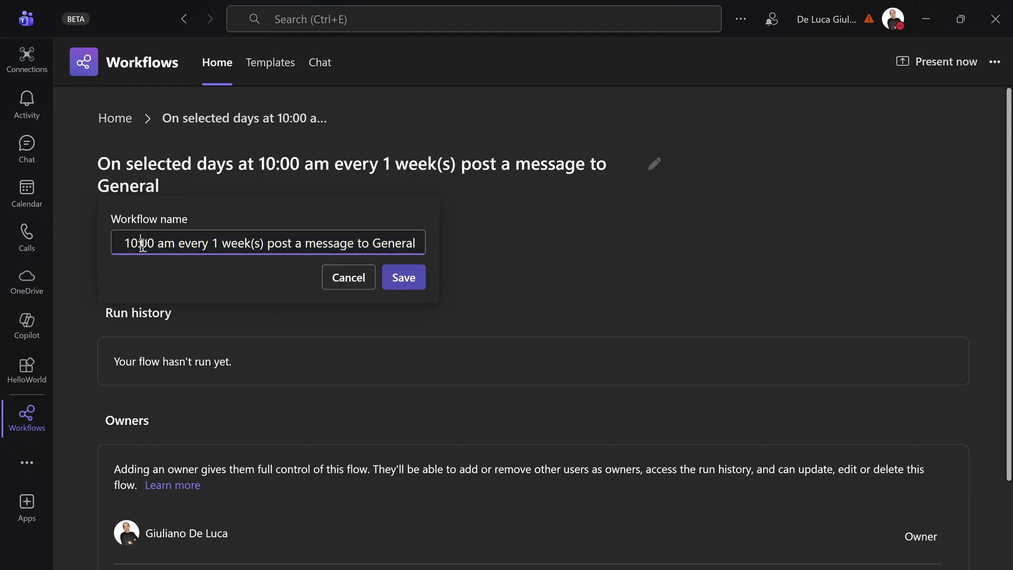
drag(123, 244, 267, 244)
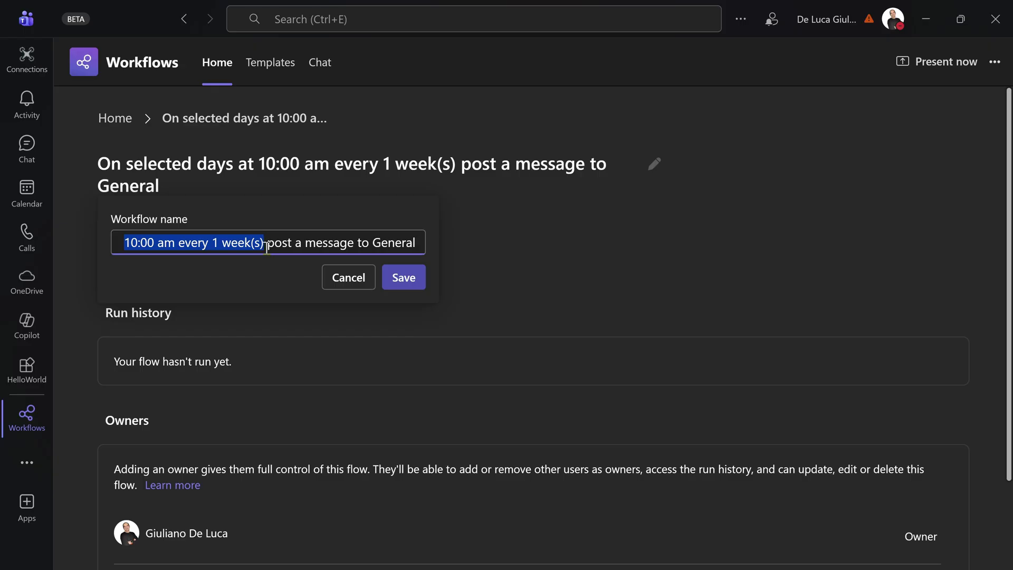
key(BackSpace)
key(Delete)
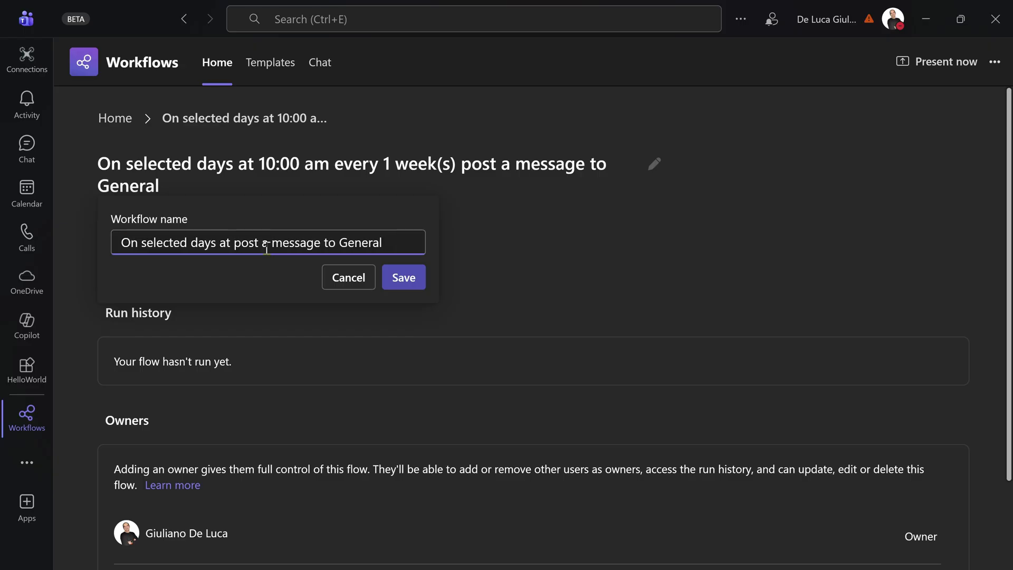
key(ctrl+shift+Left)
key(ctrl+shift+Left)
key(ctrl+shift+Left)
key(ctrl+shift+Left)
key(BackSpace)
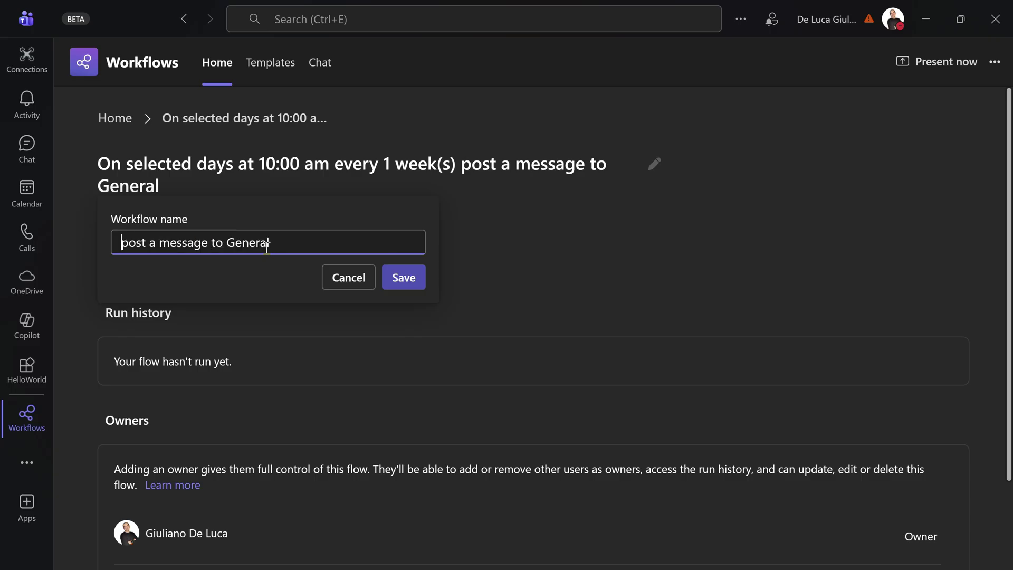
key(Delete)
text(P)
key(ctrl+Right)
key(ctrl+Right)
key(ctrl+Right)
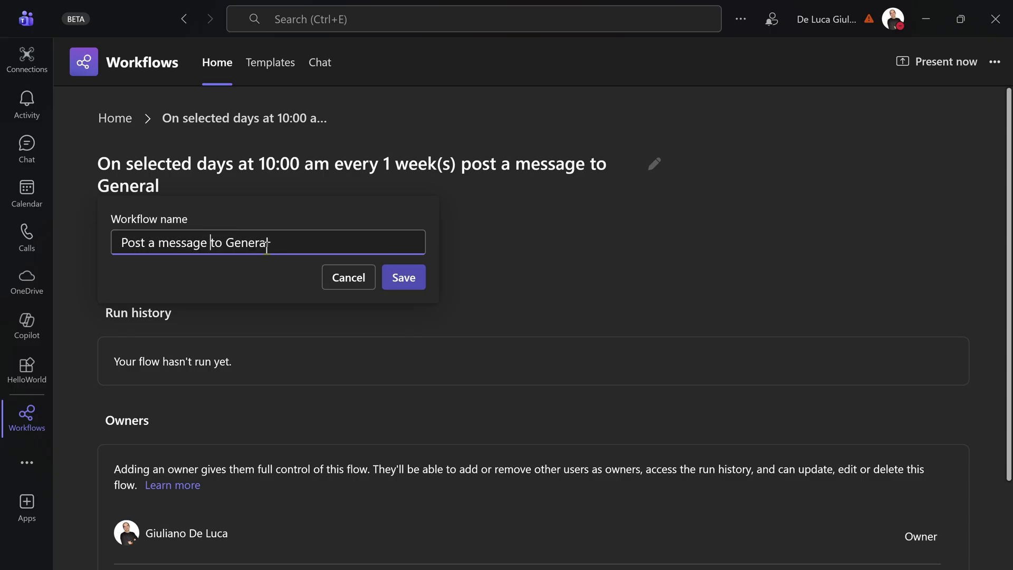
text(to get an update)
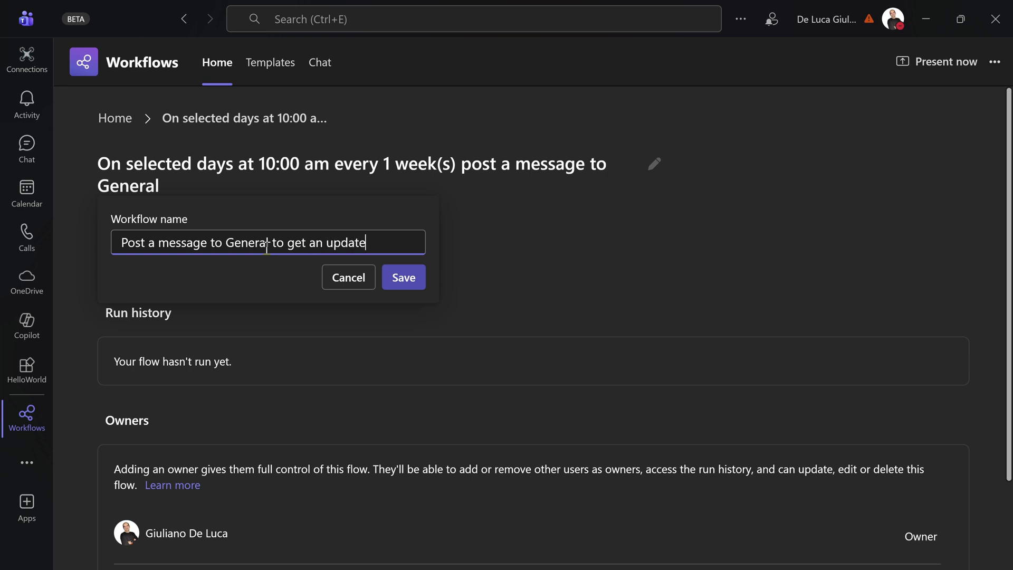
click(411, 277)
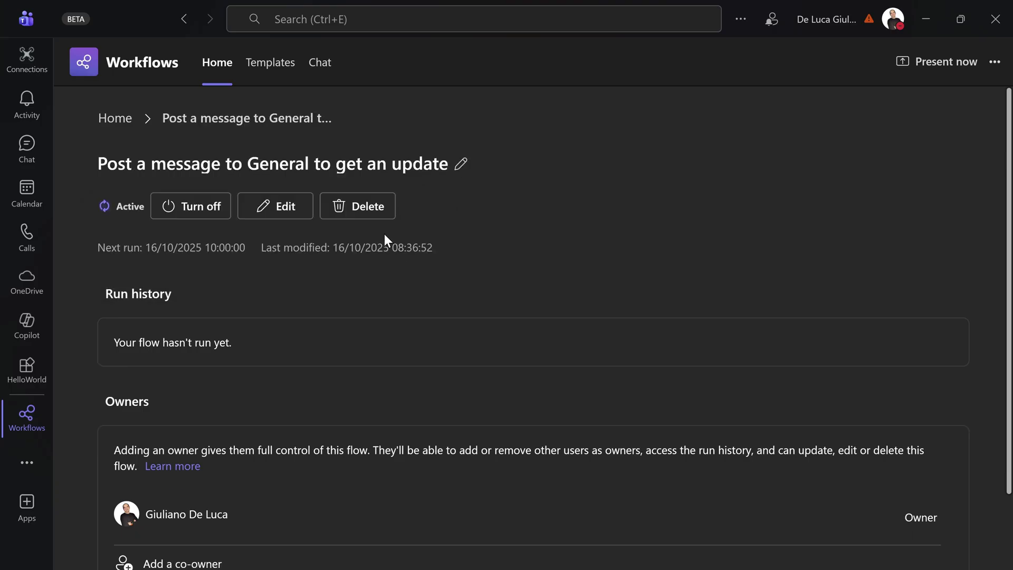
- Open the workflow for editing, check its trigger and action details, and save it again
click(255, 206)
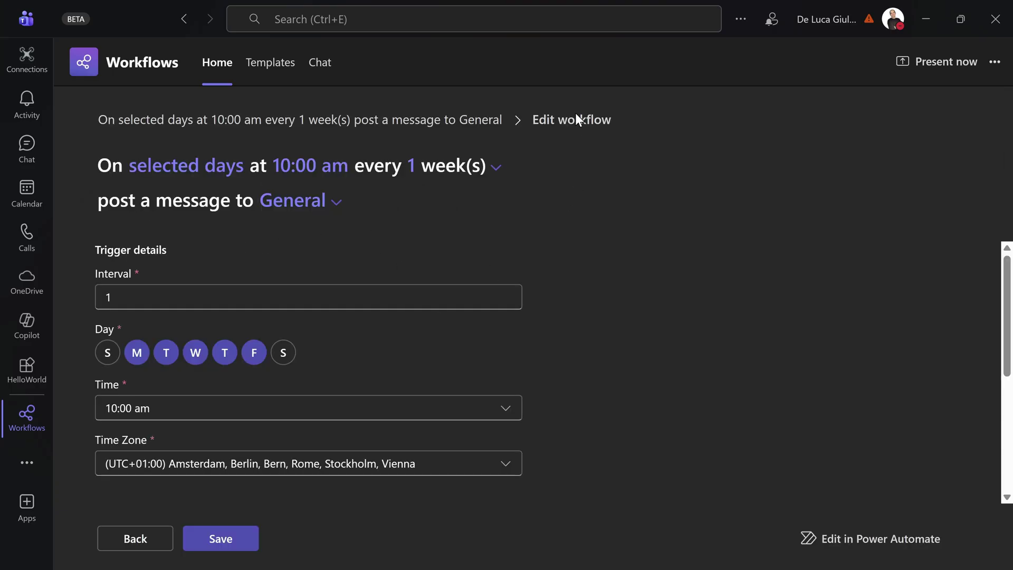
scroll(411, 287, down, 5)
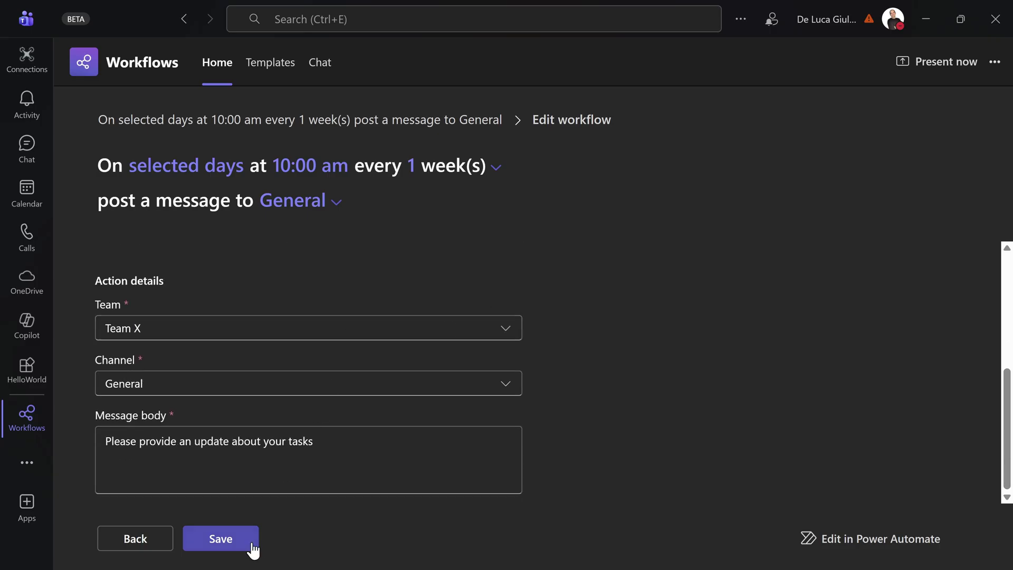
click(222, 540)
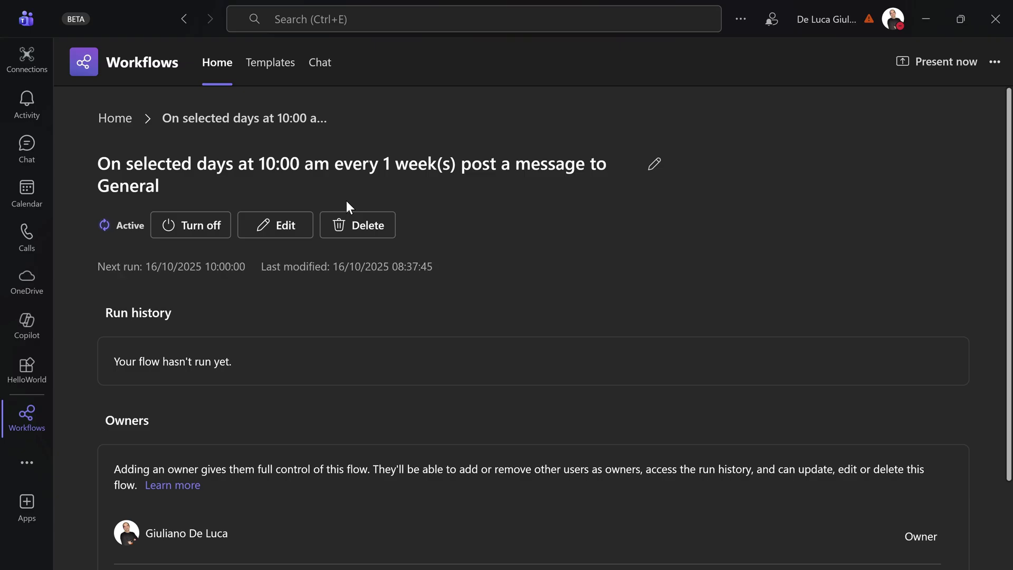
- Return to the Workflows home page and start a workflow from the "Help me prepare for my day" template
scroll(492, 250, down, 2)
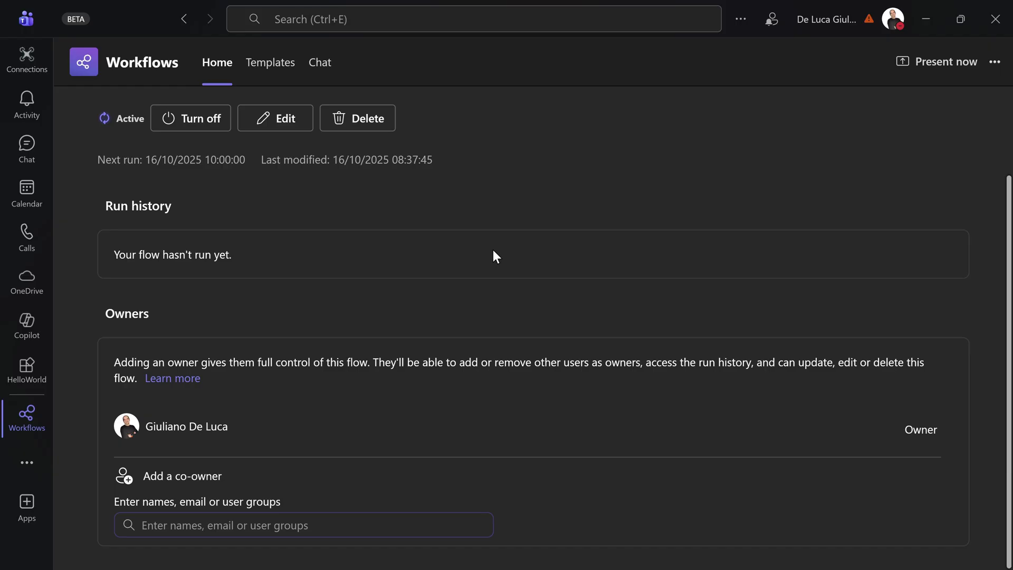
scroll(494, 252, up, 2)
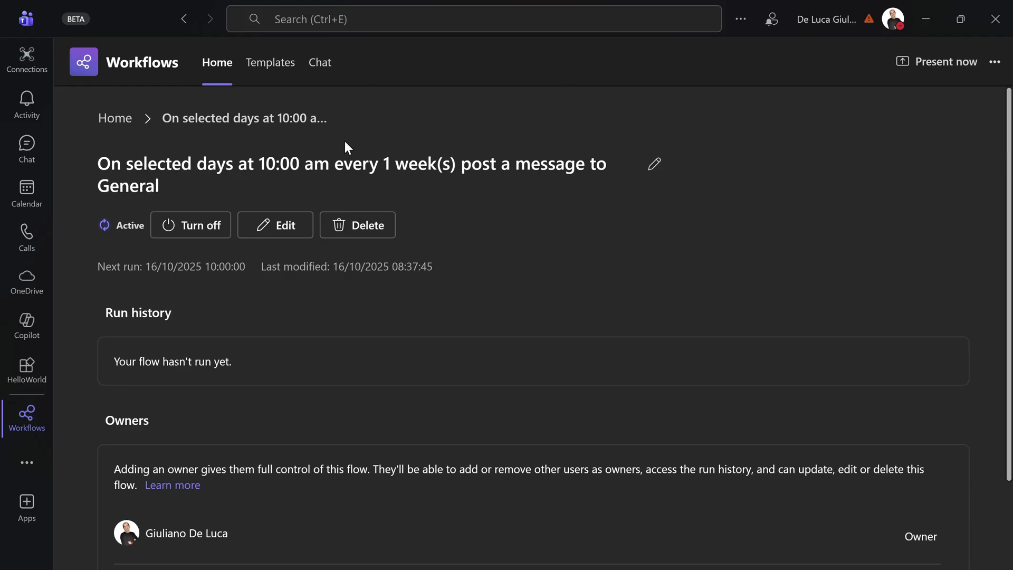
click(115, 117)
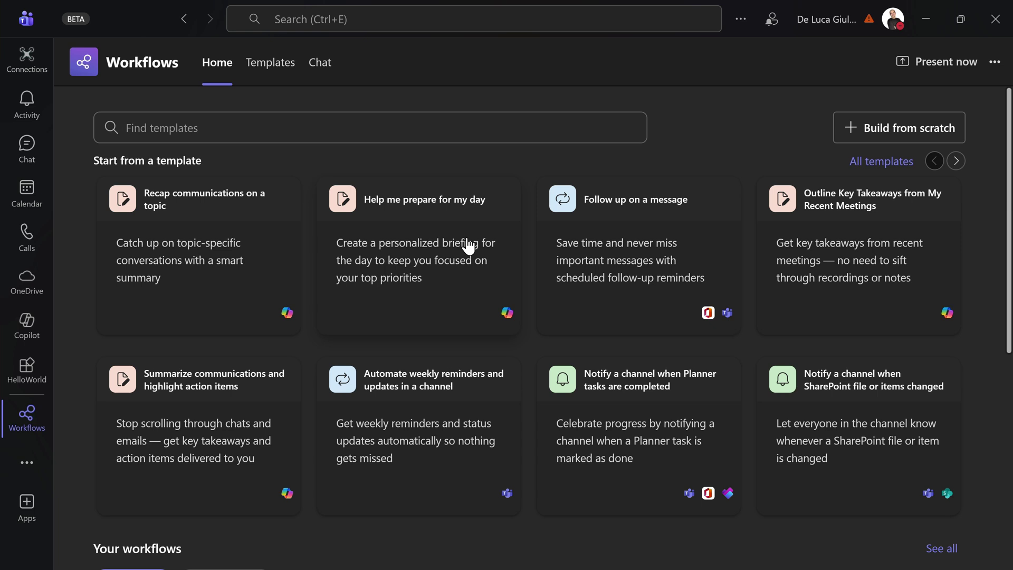
click(399, 225)
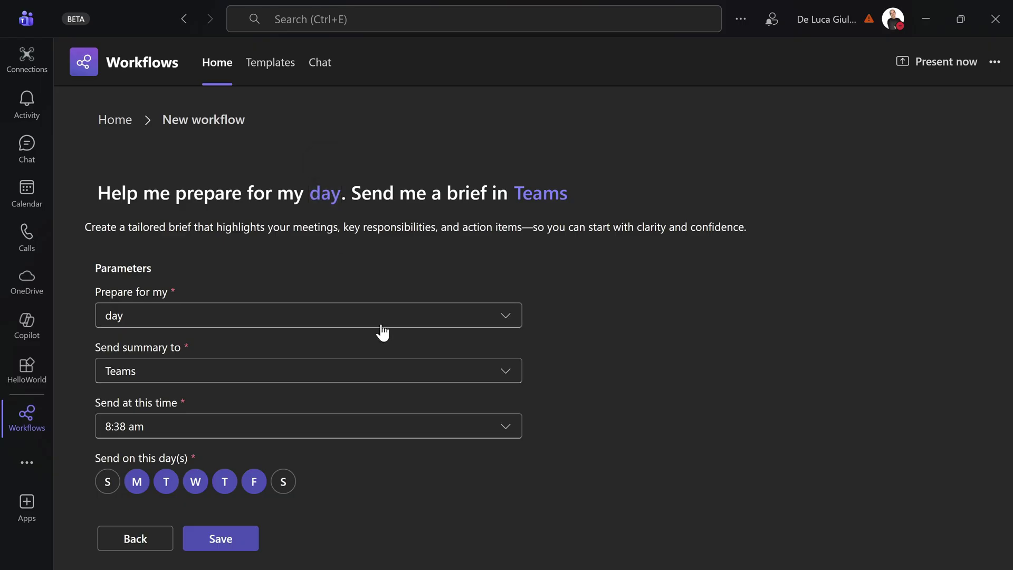
- Check the available options for the preparation period and the summary destination in the new workflow's parameters
click(327, 196)
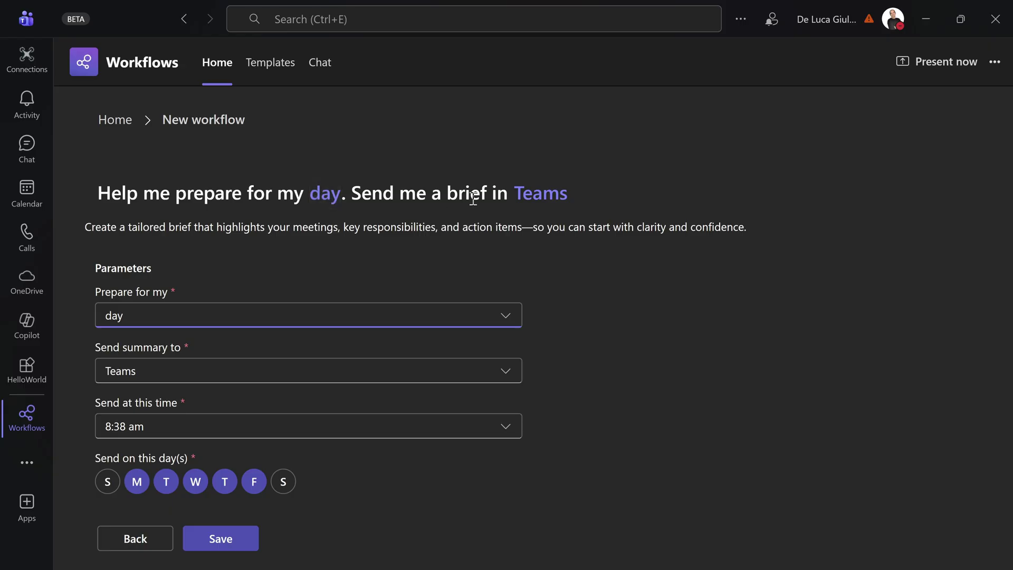
click(557, 203)
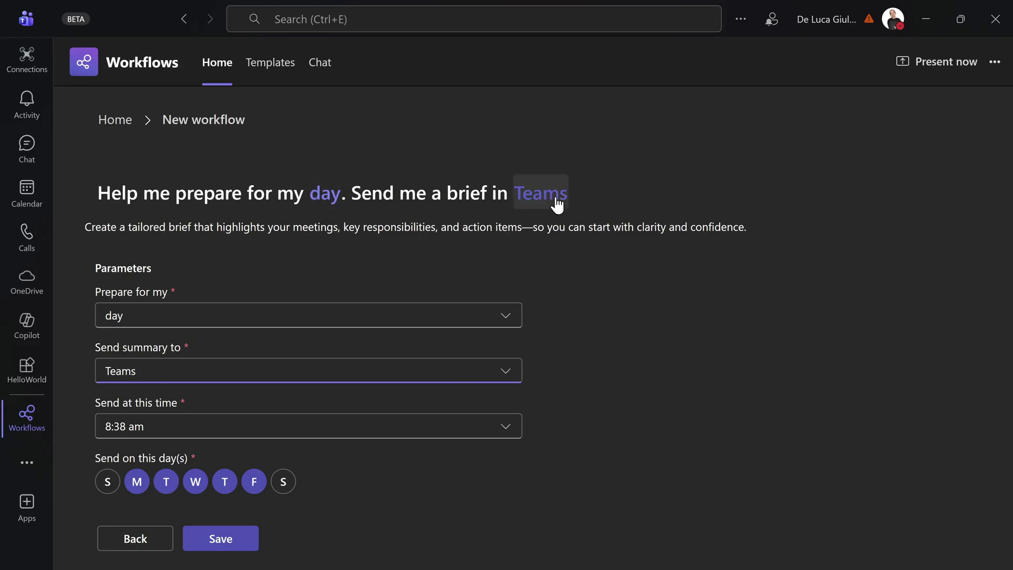
click(498, 368)
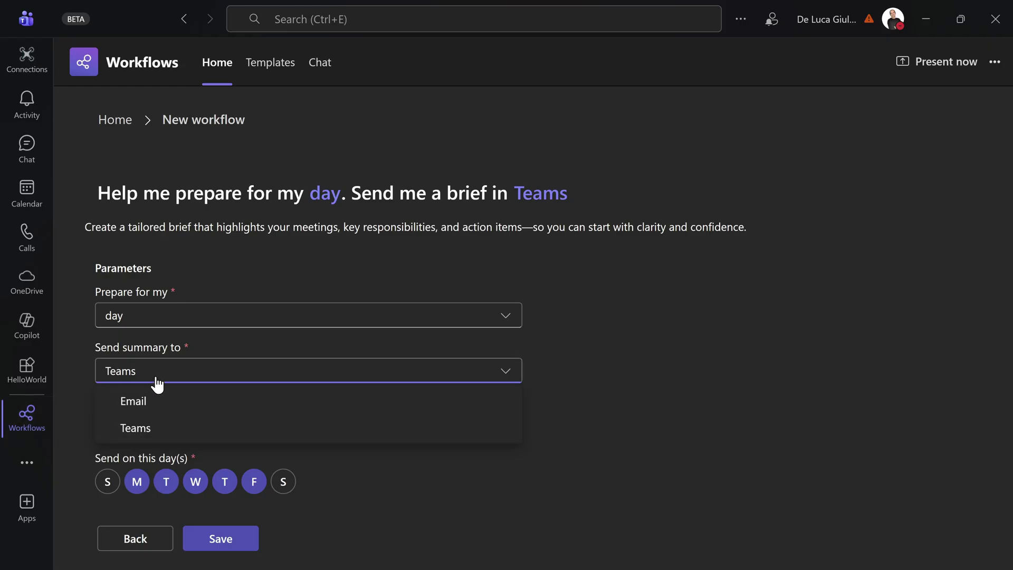
click(154, 325)
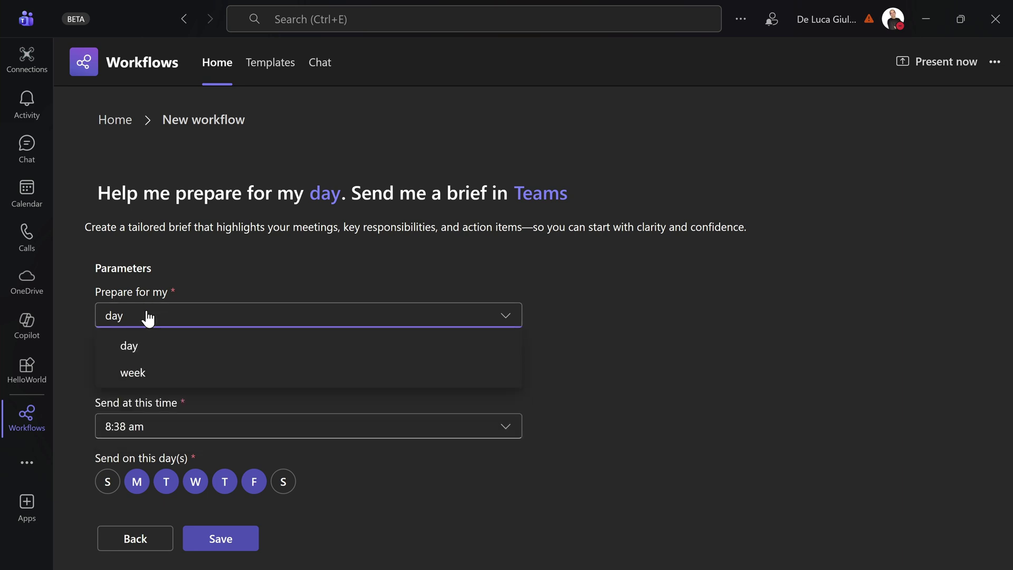
click(479, 355)
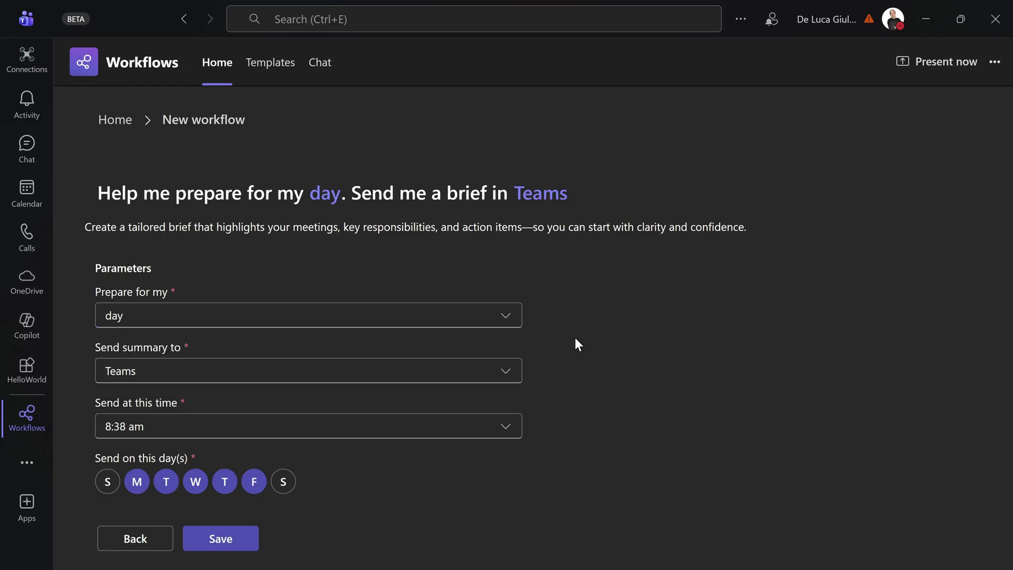
- Set the daily brief's sending time to 8:00 am and save the workflow
click(204, 422)
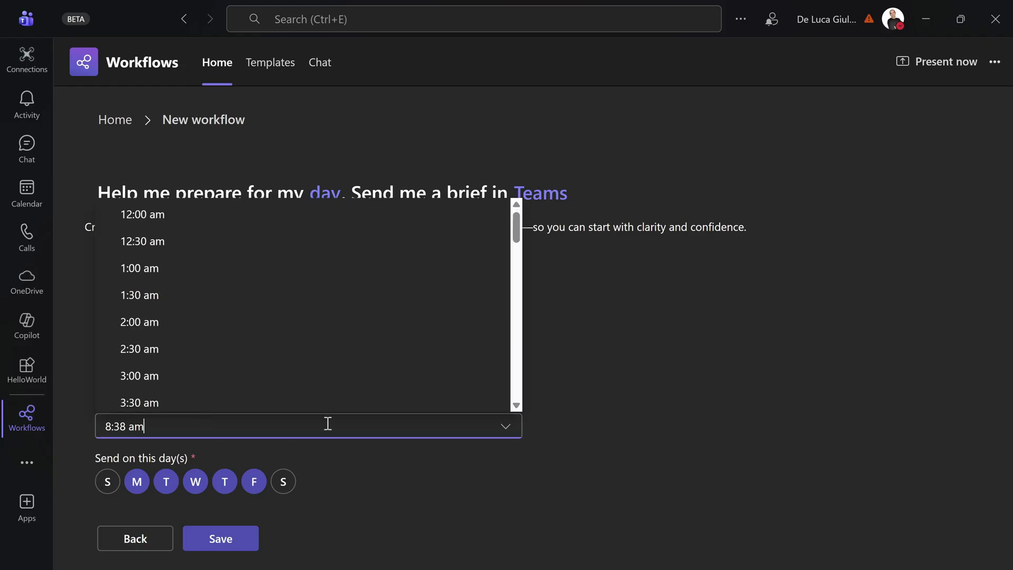
scroll(249, 271, down, 10)
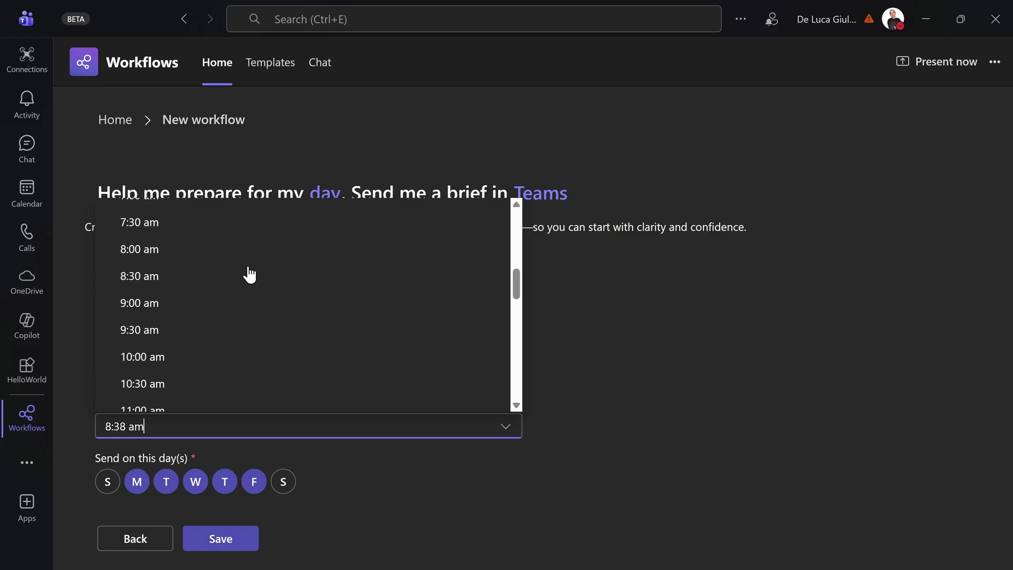
click(155, 258)
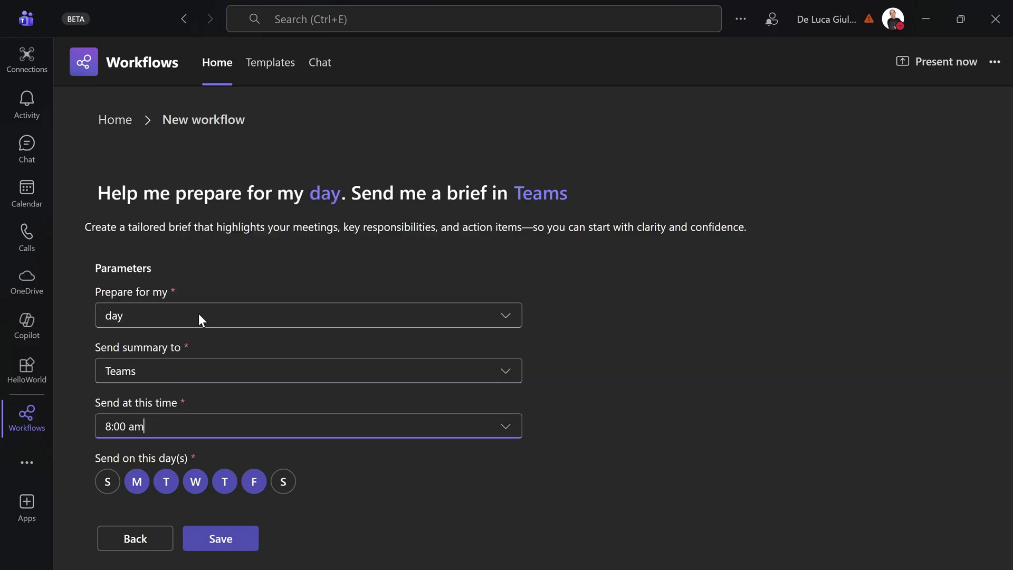
click(407, 472)
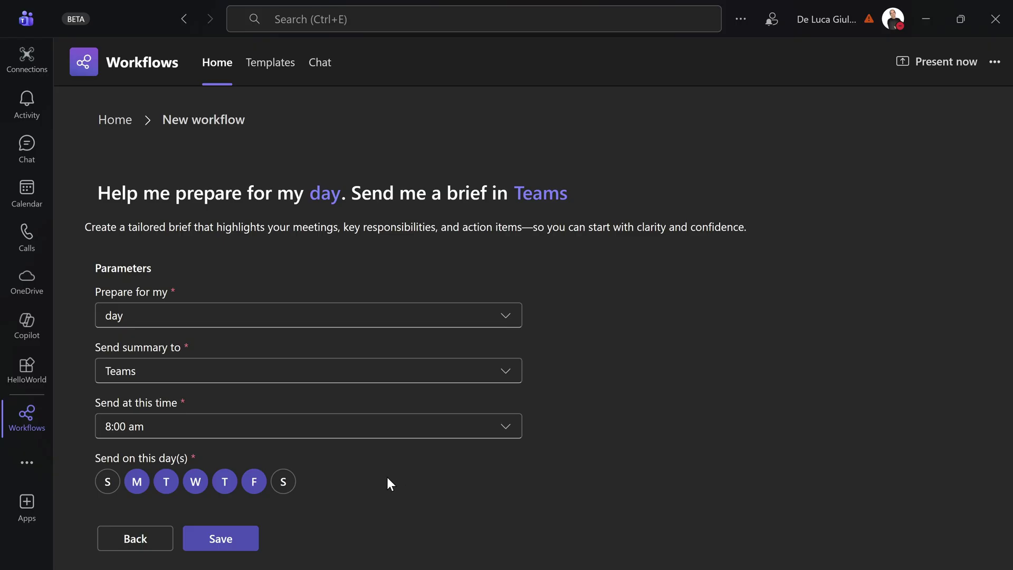
click(234, 544)
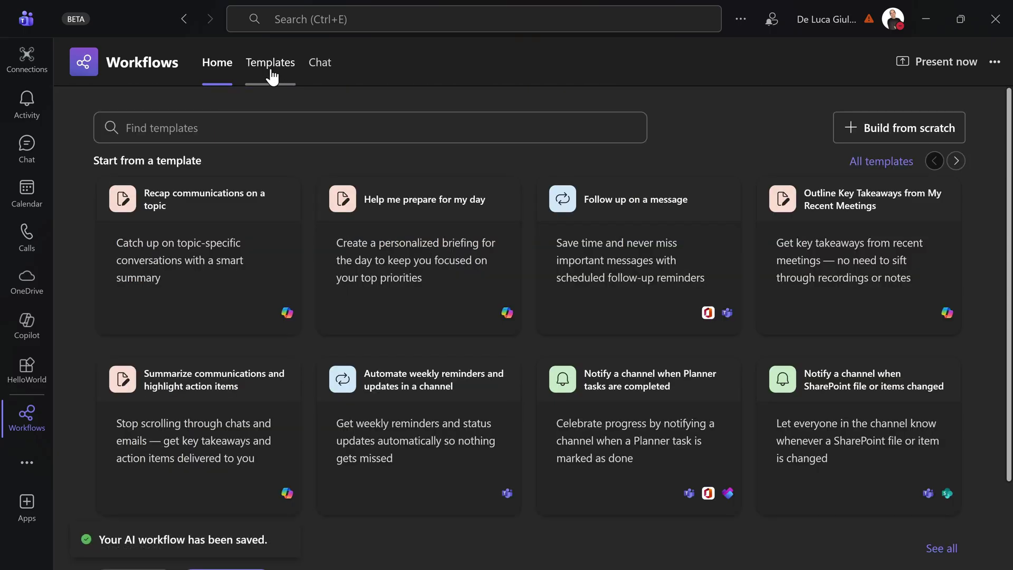
- Open the full list of your workflows from the home page and review its entries
scroll(280, 113, down, 2)
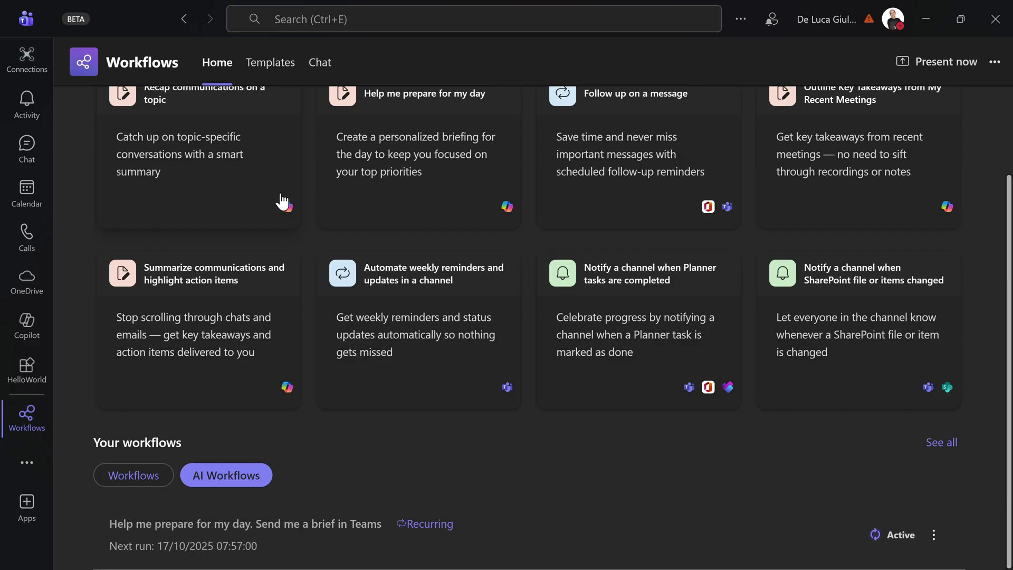
scroll(857, 454, down, 2)
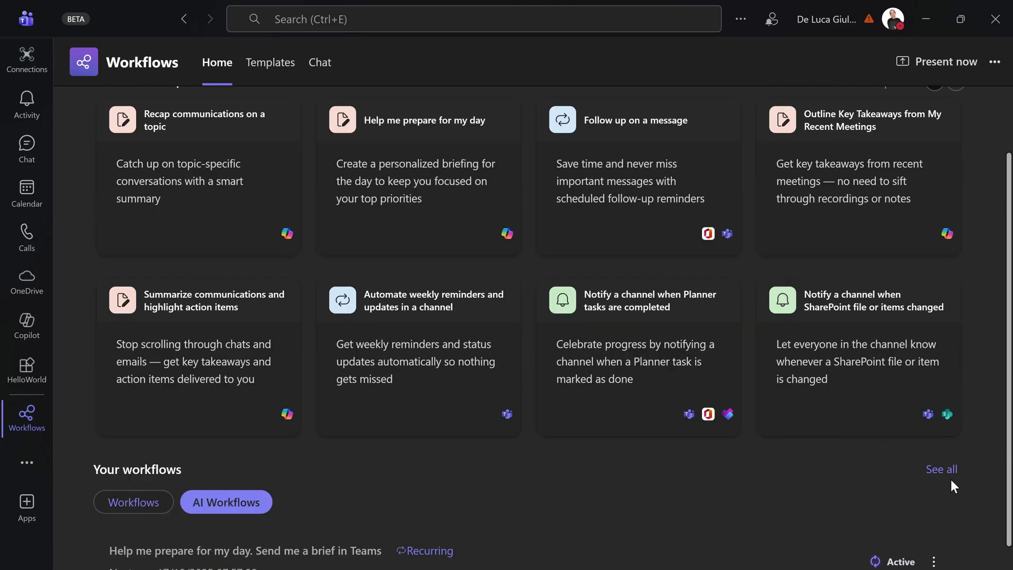
scroll(950, 478, down, 1)
click(944, 446)
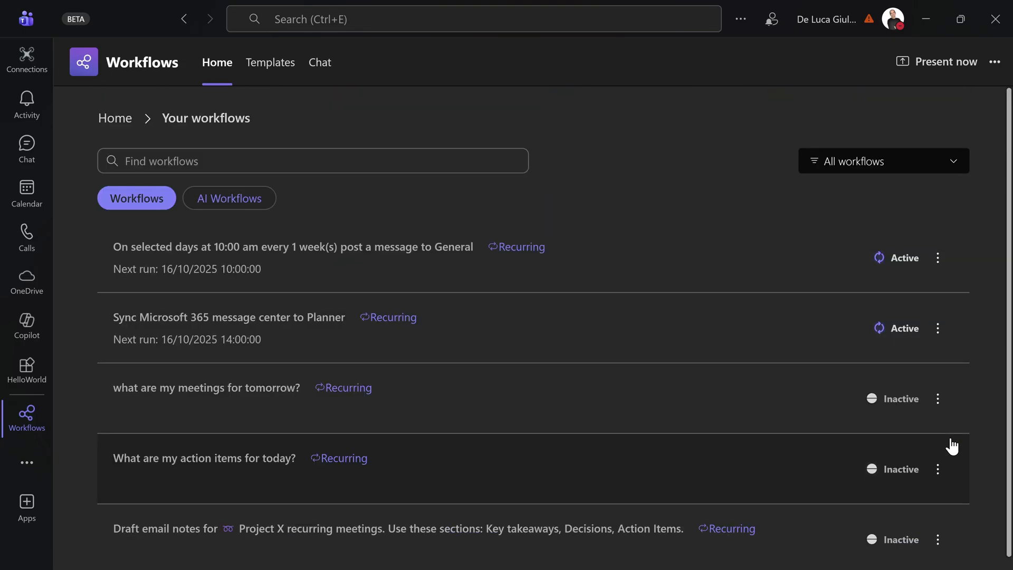
scroll(409, 296, down, 3)
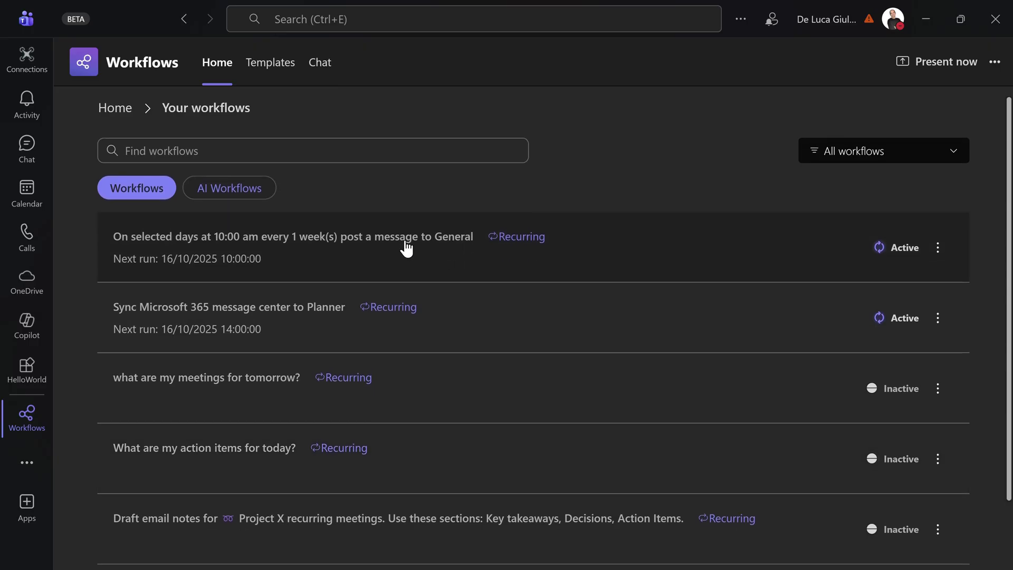
scroll(404, 261, down, 3)
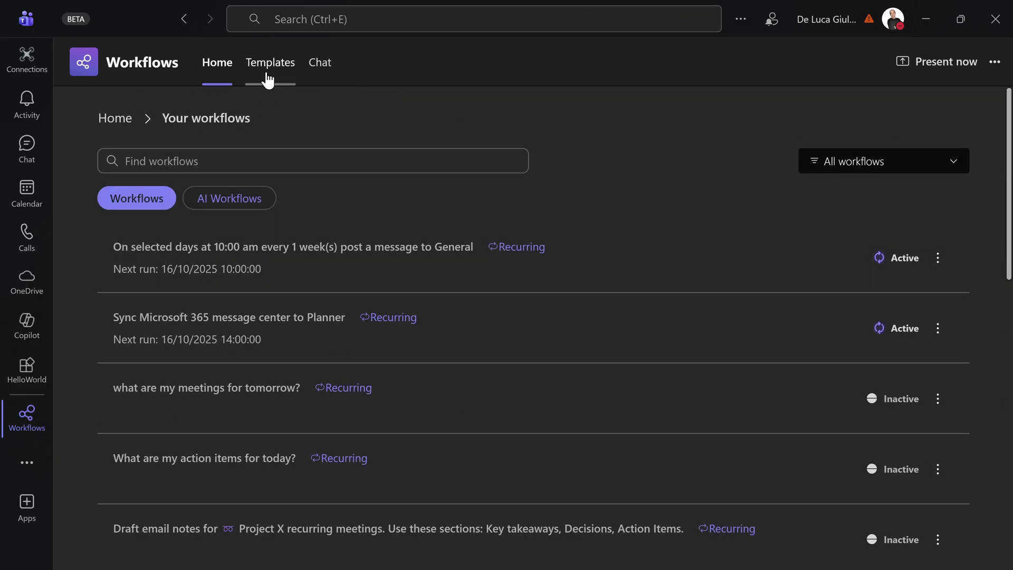
- Open the template gallery and browse through all available workflow templates
click(267, 75)
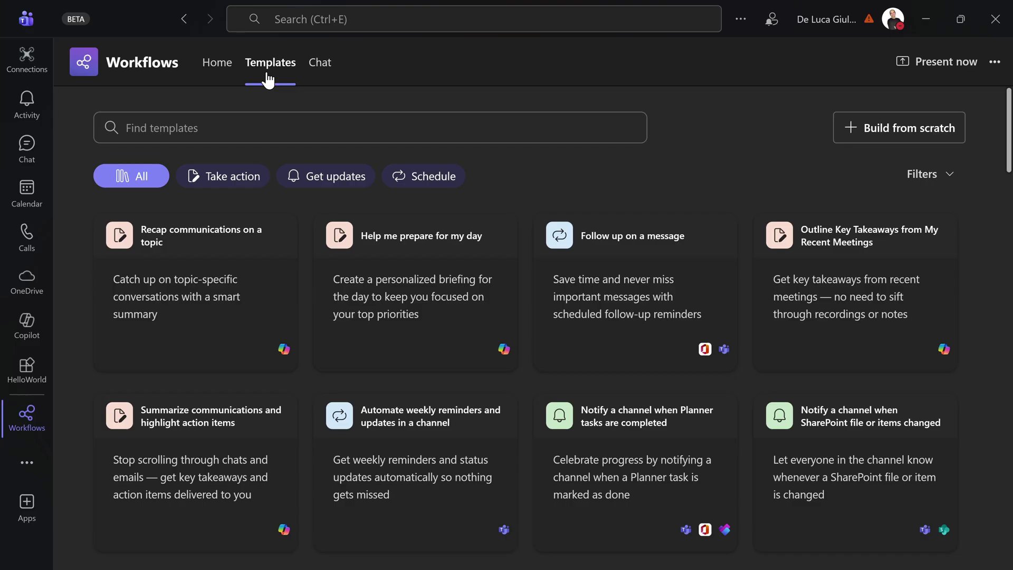
scroll(453, 222, down, 10)
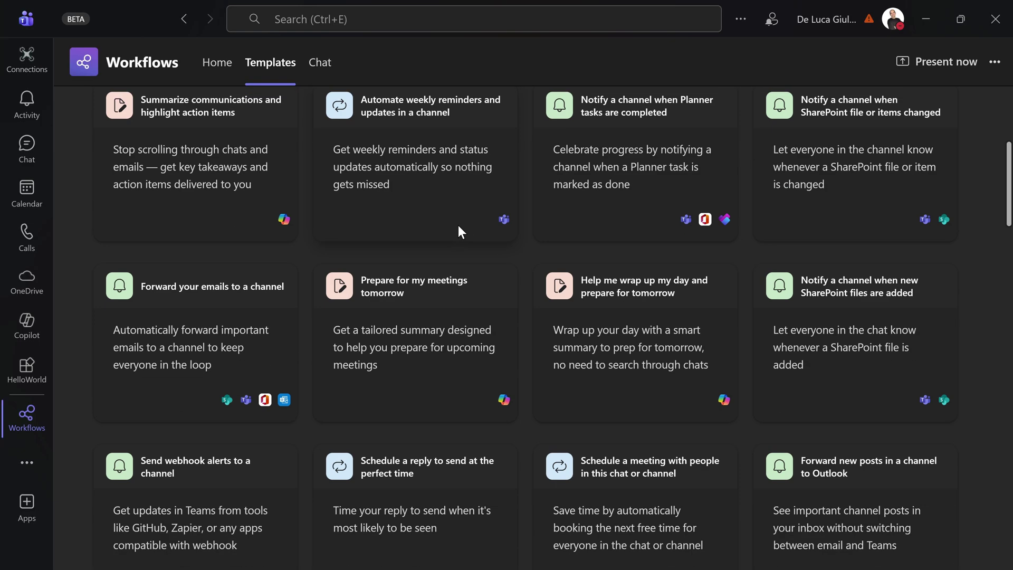
scroll(459, 232, down, 15)
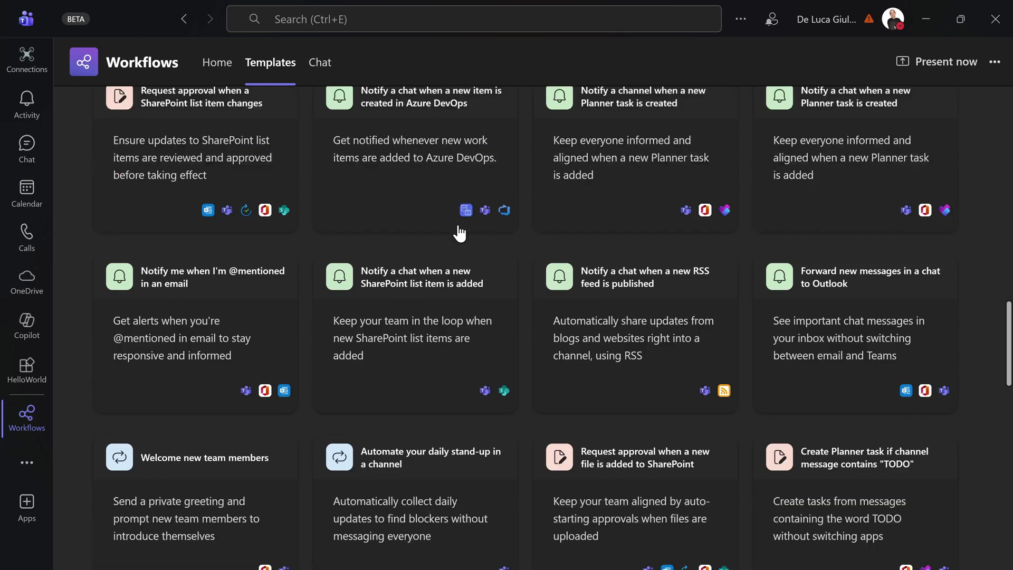
scroll(459, 232, down, 5)
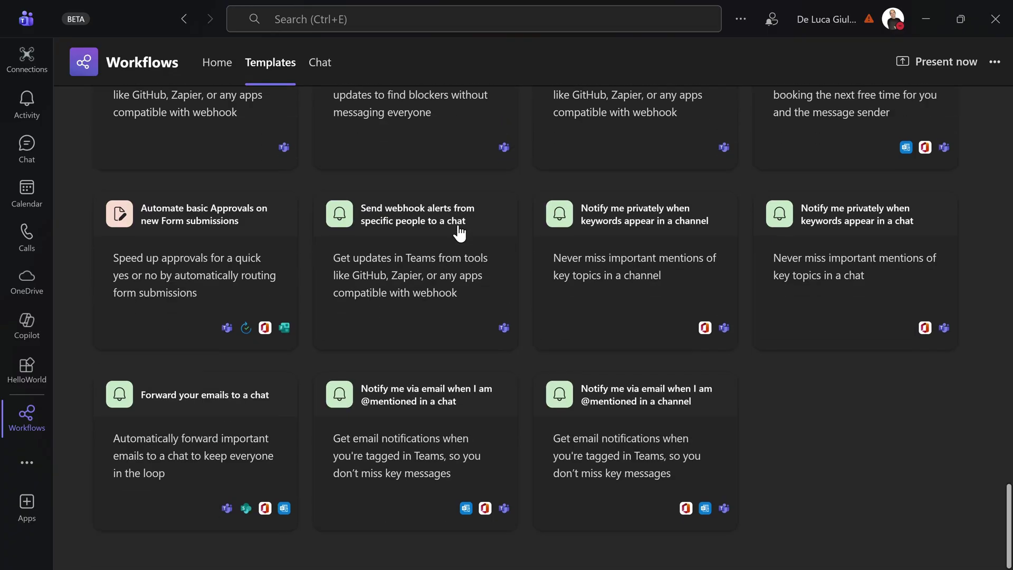
scroll(459, 233, up, 20)
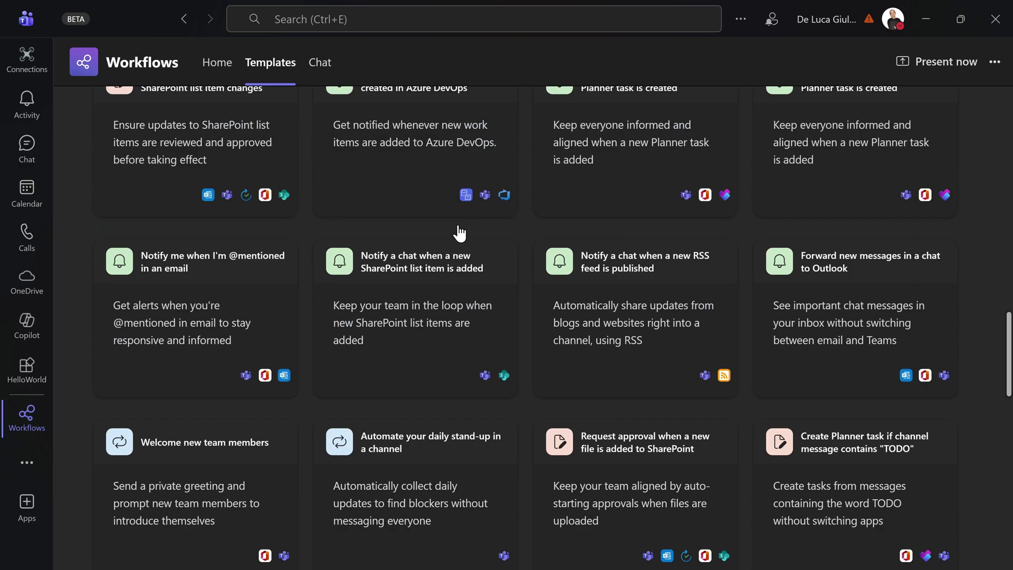
scroll(459, 233, up, 7)
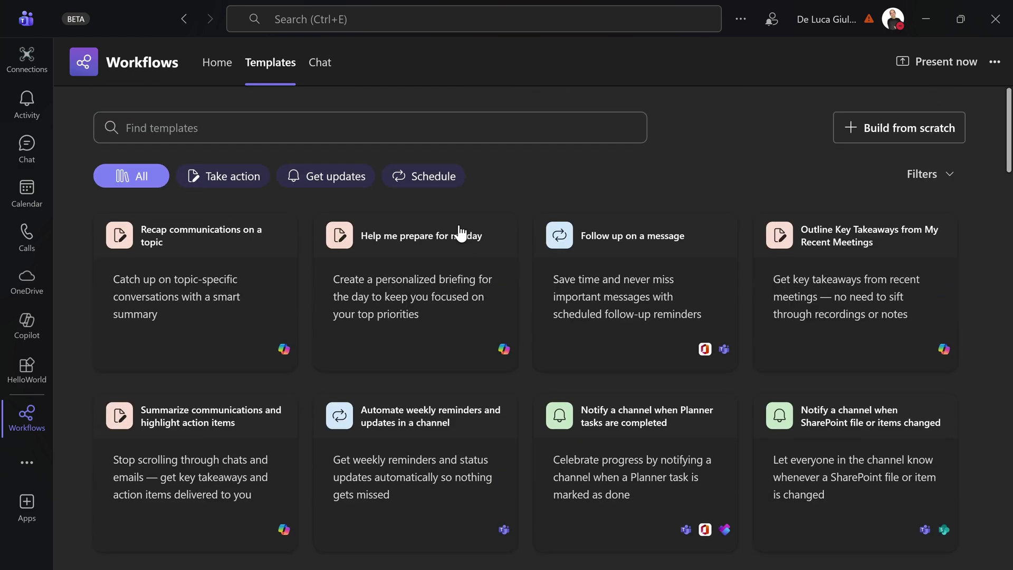
- View the templates by category, going through Take action, Get updates and Schedule
click(225, 179)
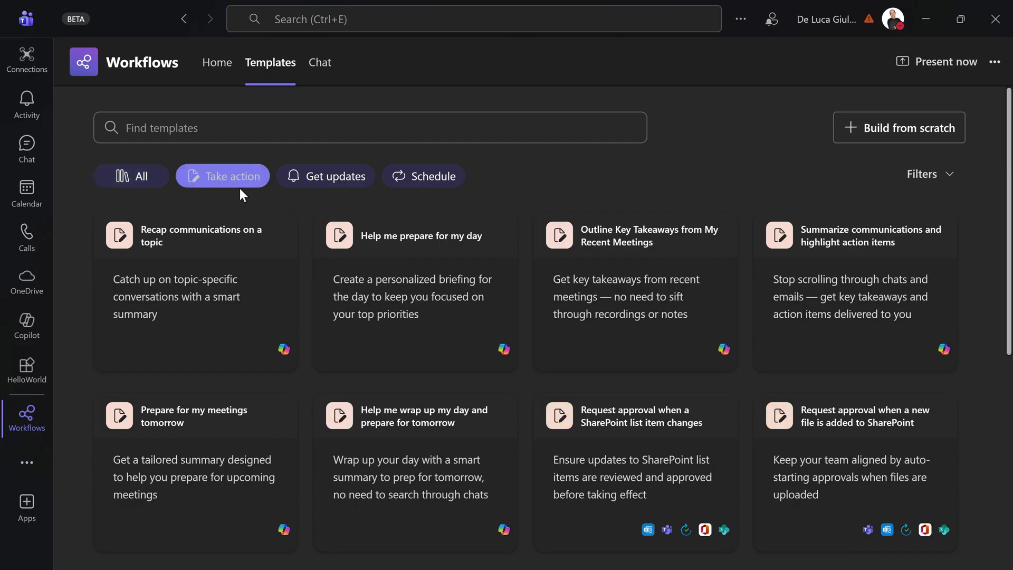
click(343, 185)
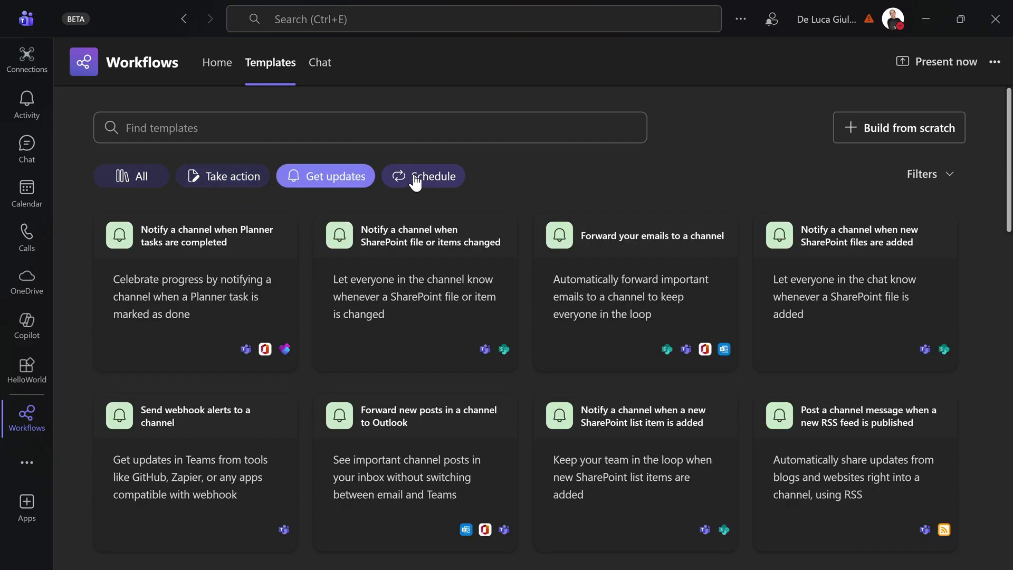
click(420, 182)
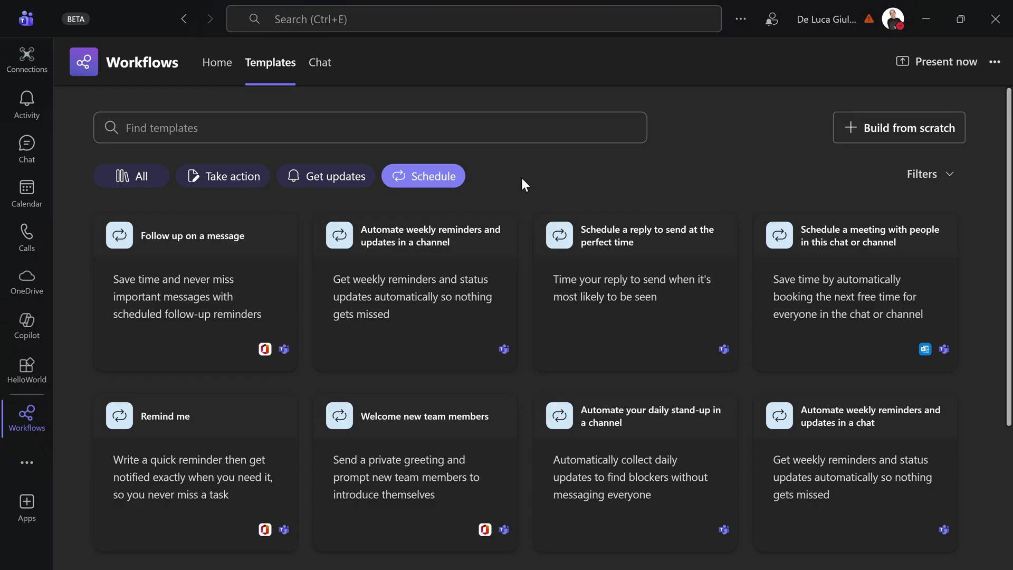
- View the AI Workflows templates within the Schedule category and within all categories, clearing the filter each time
click(938, 174)
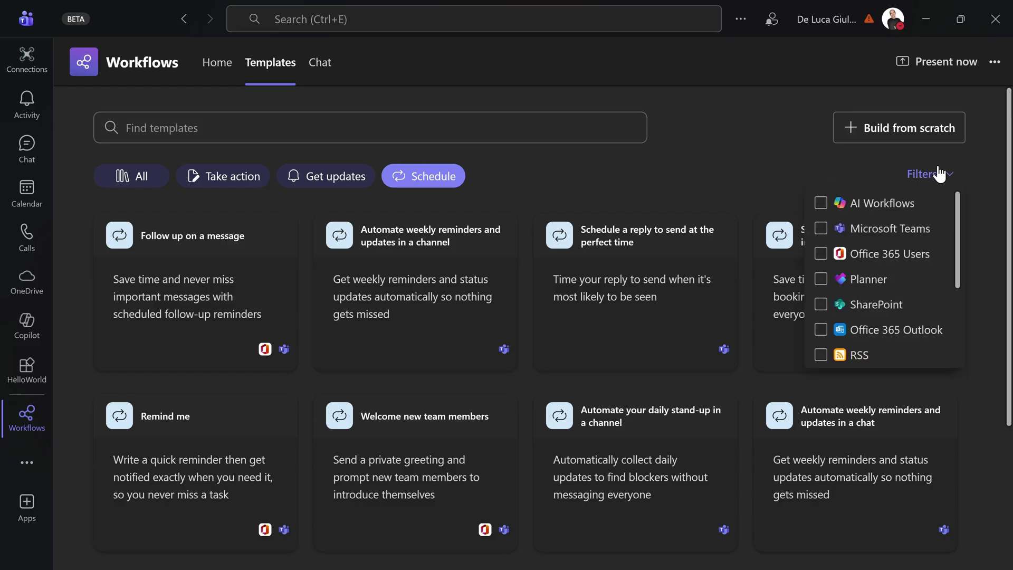
click(821, 203)
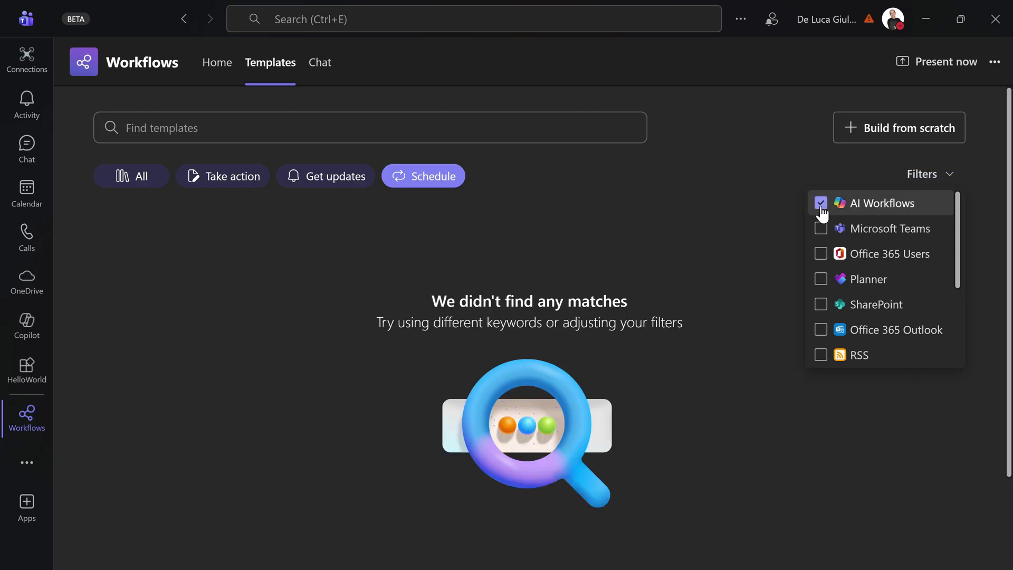
click(821, 209)
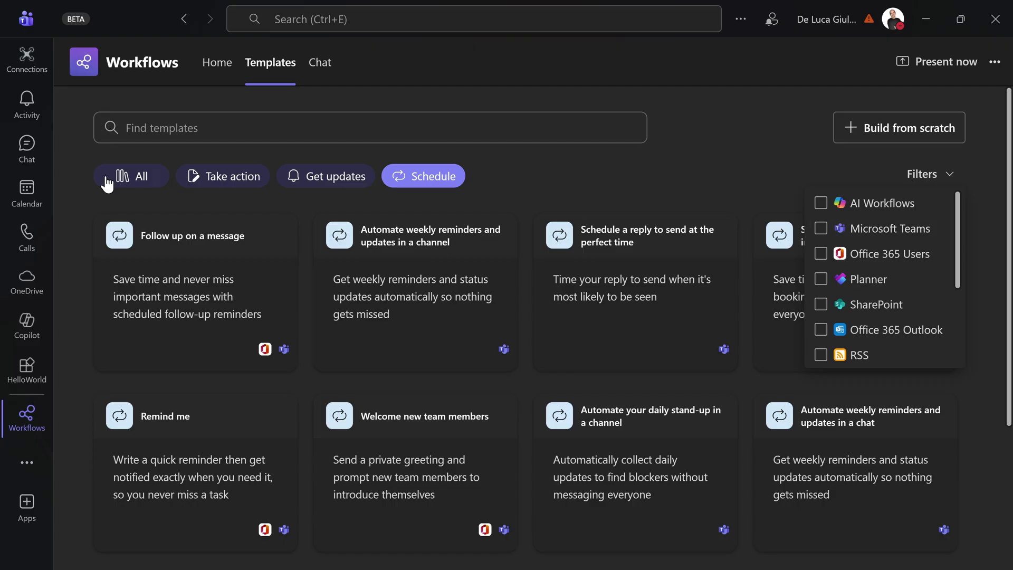
click(126, 179)
click(940, 176)
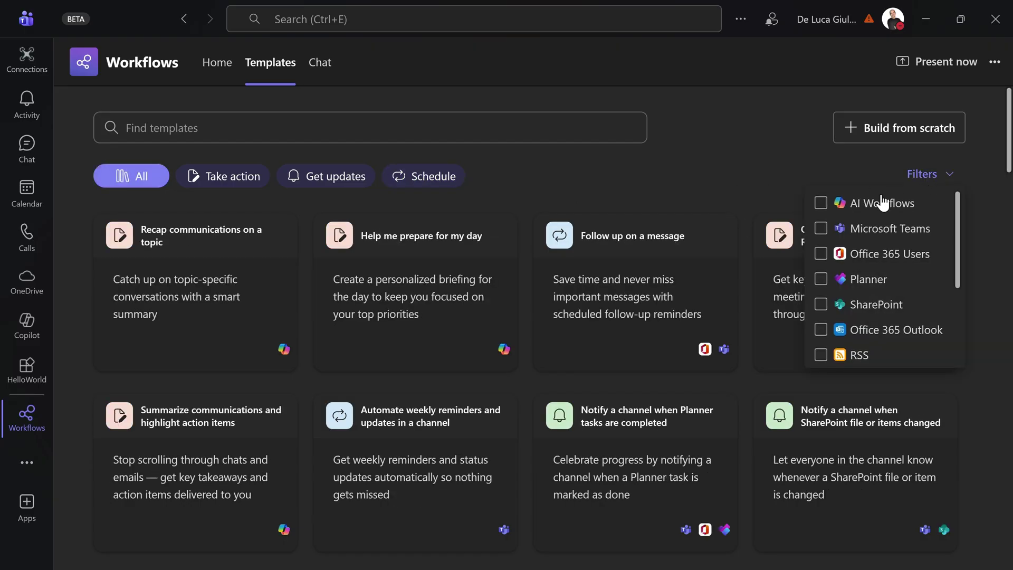
click(872, 205)
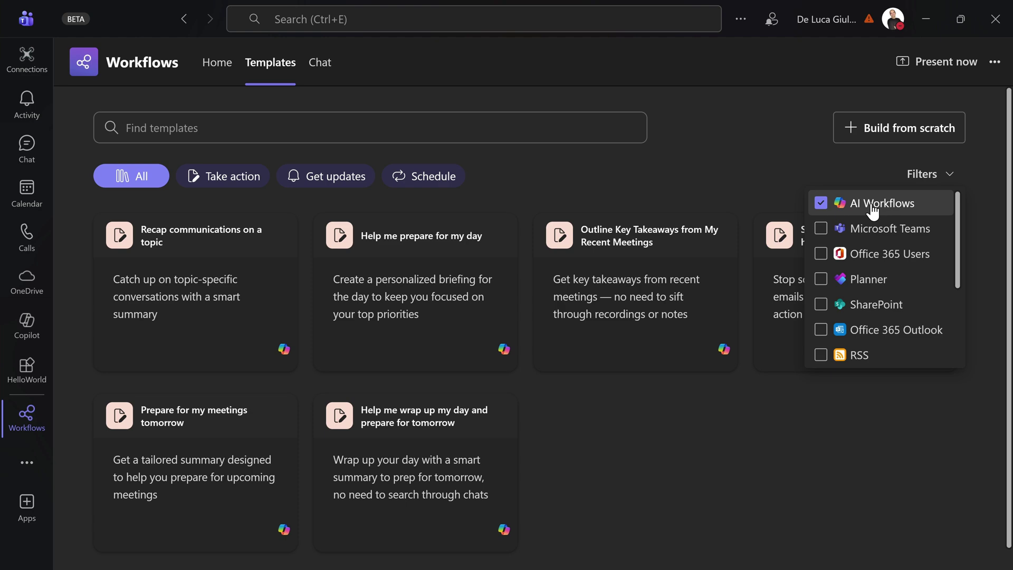
click(873, 209)
- Filter all templates by Microsoft Teams, Office 365 Users, Planner, SharePoint and Office 365 Outlook in turn, clearing each previous filter
click(835, 230)
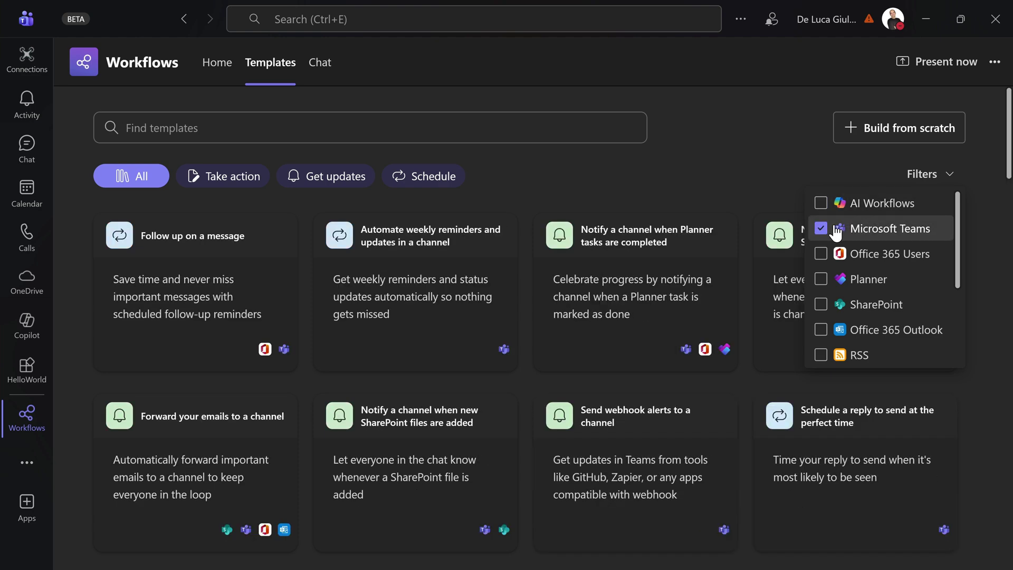
click(821, 254)
click(822, 229)
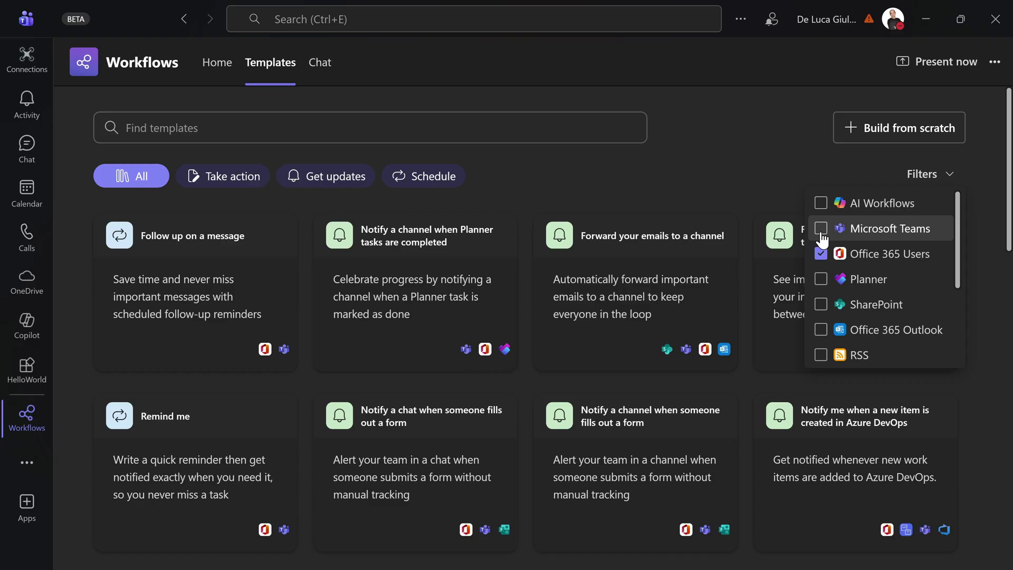
click(821, 254)
click(821, 280)
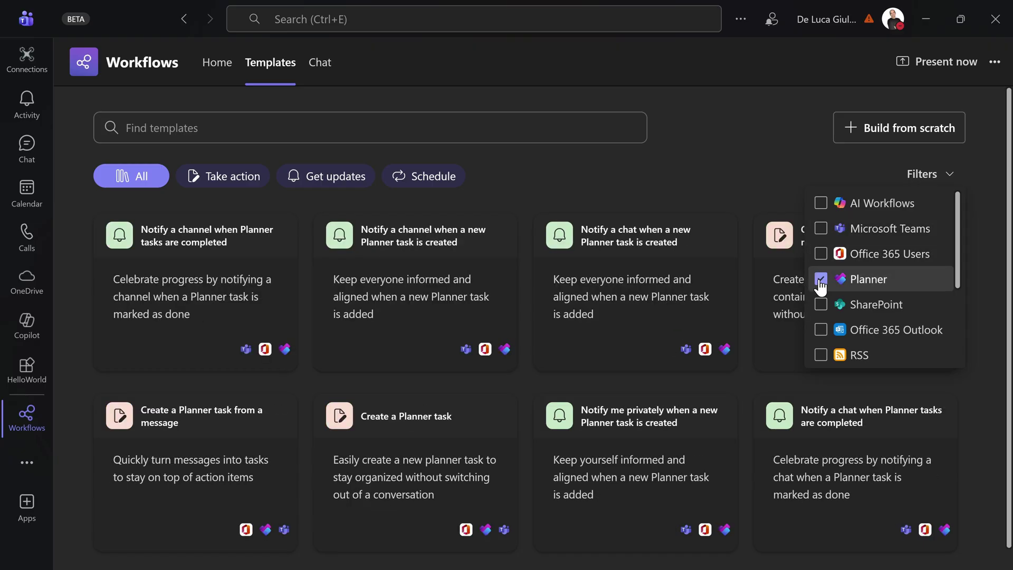
click(821, 280)
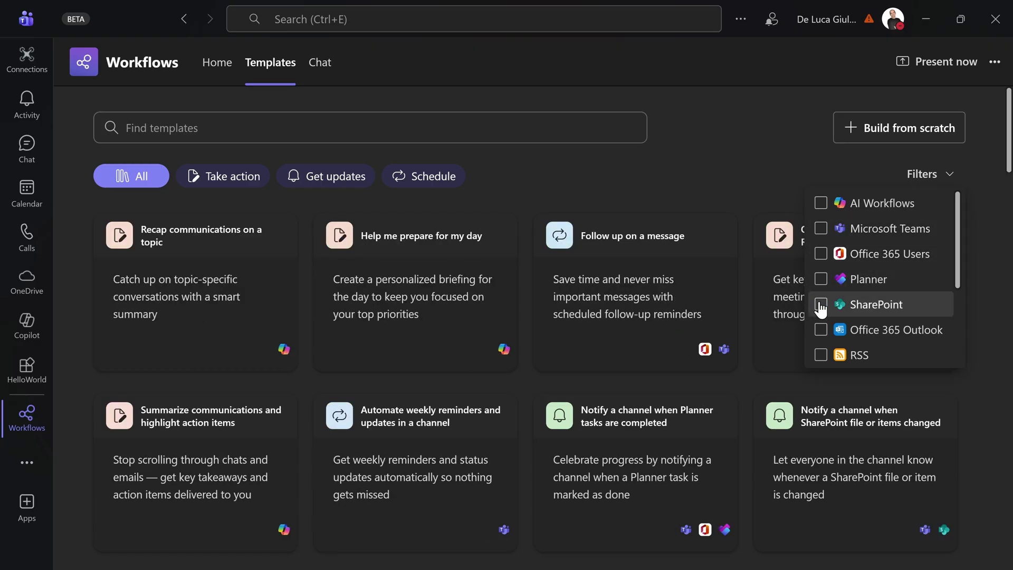
click(821, 307)
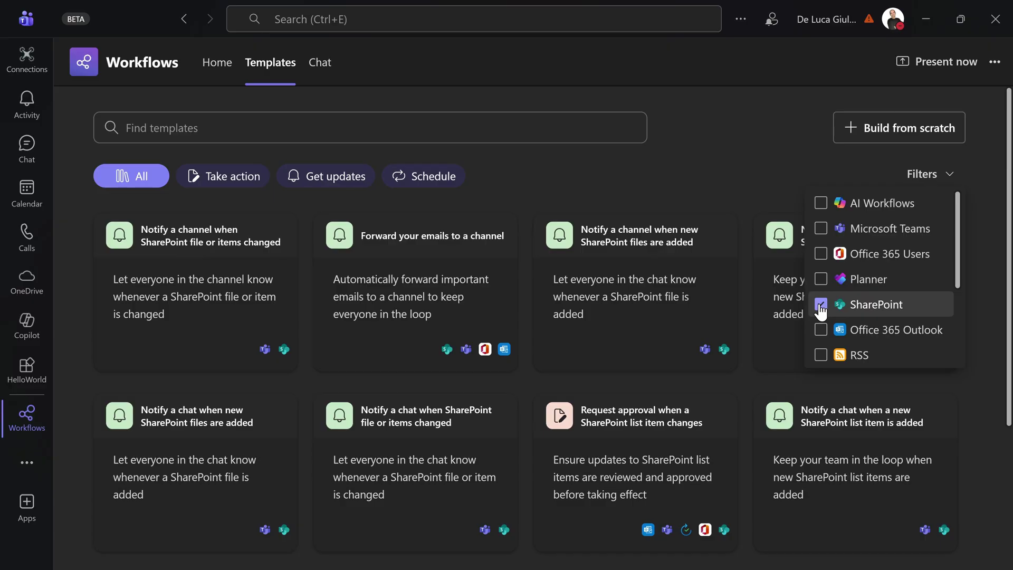
click(821, 304)
click(820, 330)
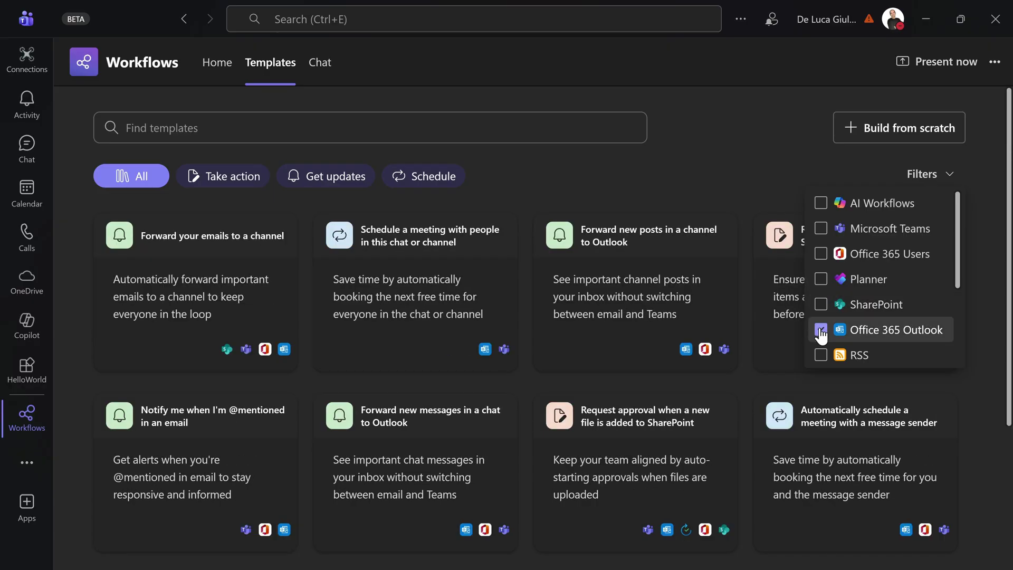
- Replace the Office 365 Outlook filter with RSS to view its templates, then clear it and close the filter list
click(821, 332)
click(822, 356)
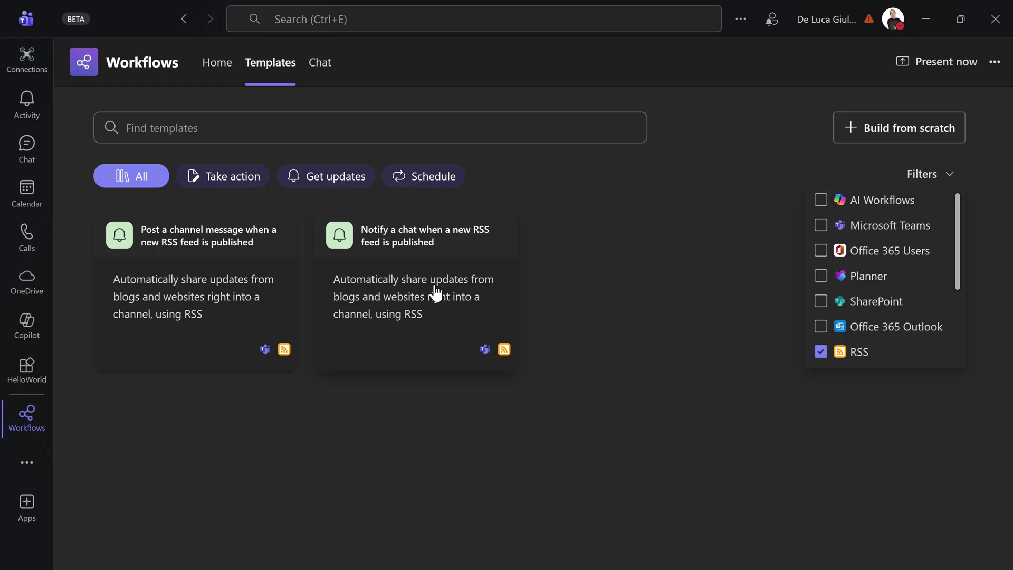
click(820, 351)
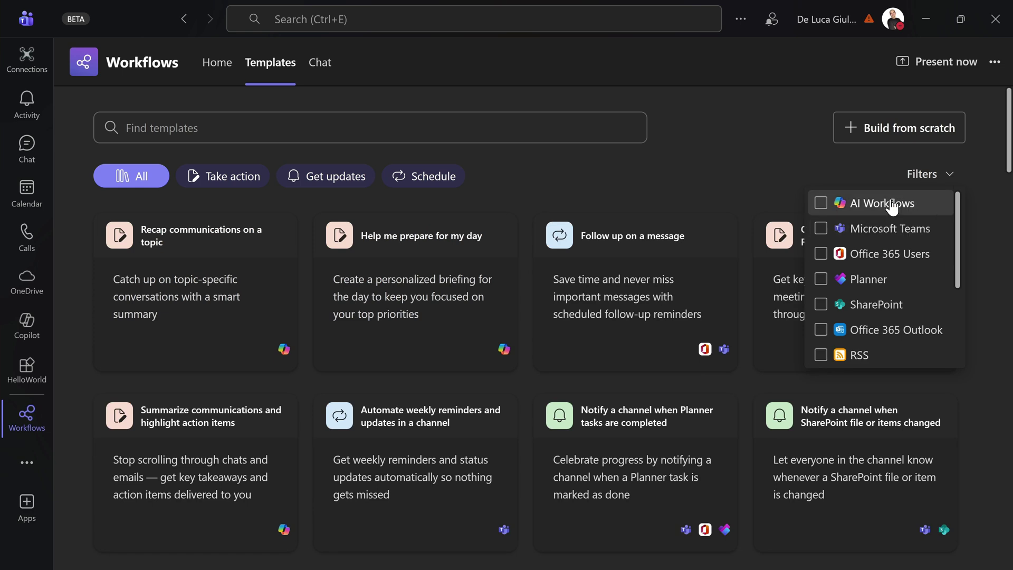
click(930, 175)
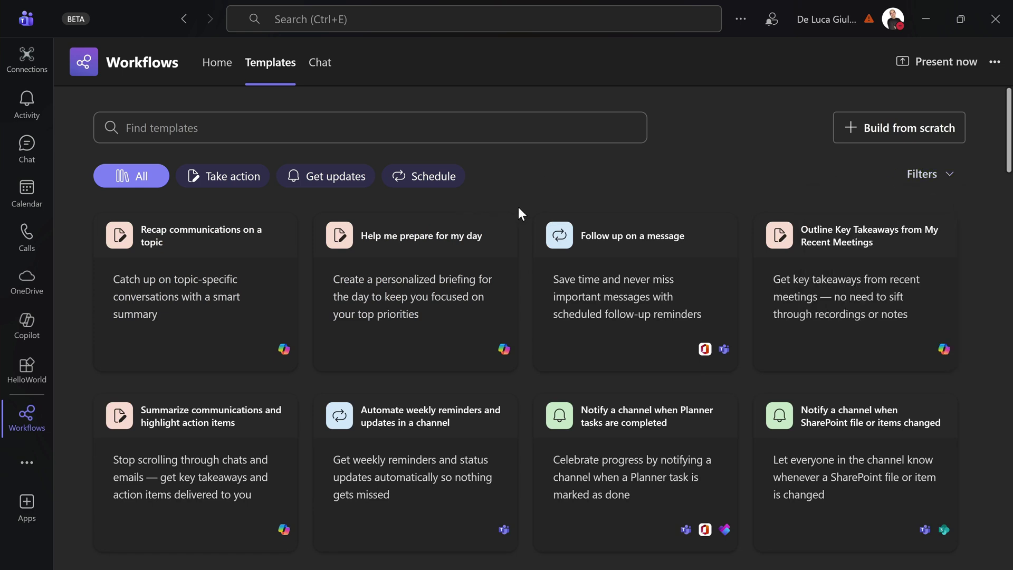
- Read through the Workflows bot conversation, covering its supported commands and its reply to list flows, and return to the template gallery
click(320, 69)
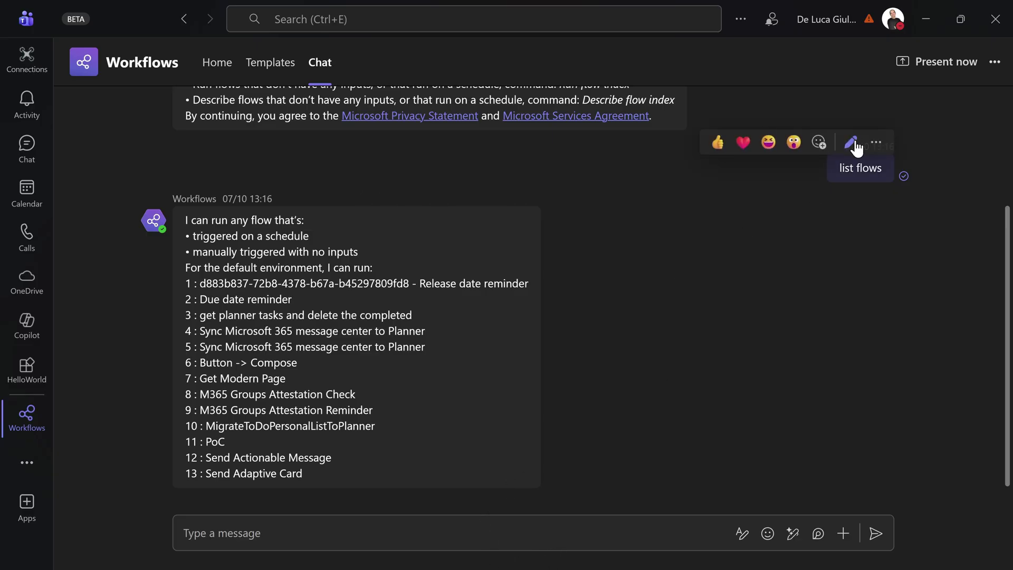
scroll(897, 248, up, 2)
mouse_move(876, 255)
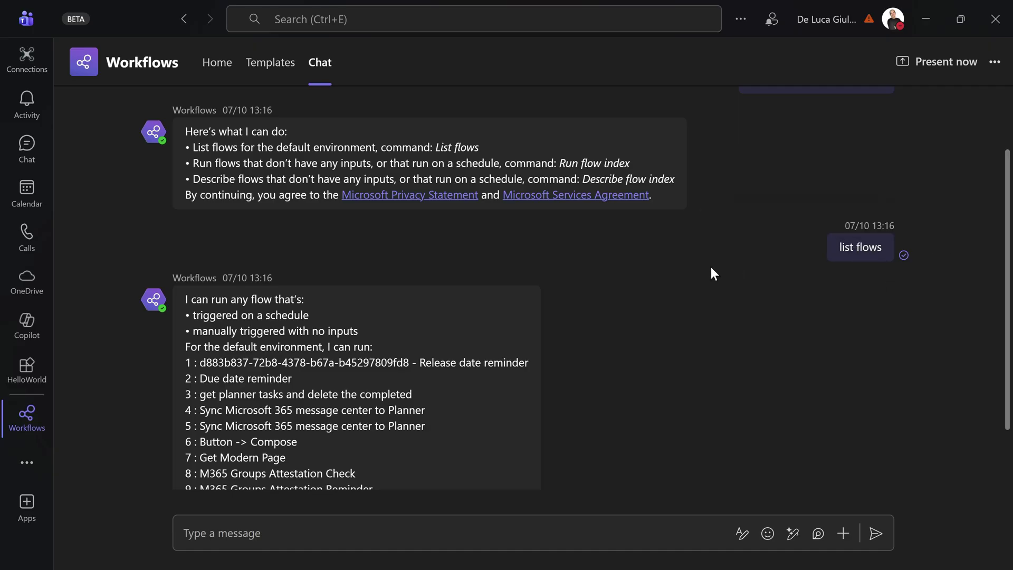
scroll(710, 267, down, 2)
mouse_move(338, 239)
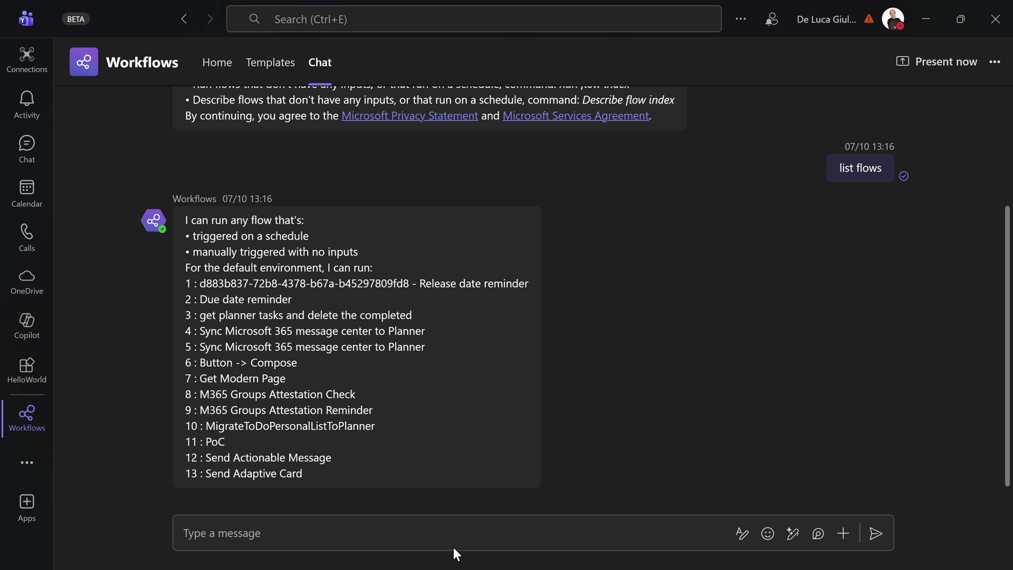
scroll(640, 356, up, 3)
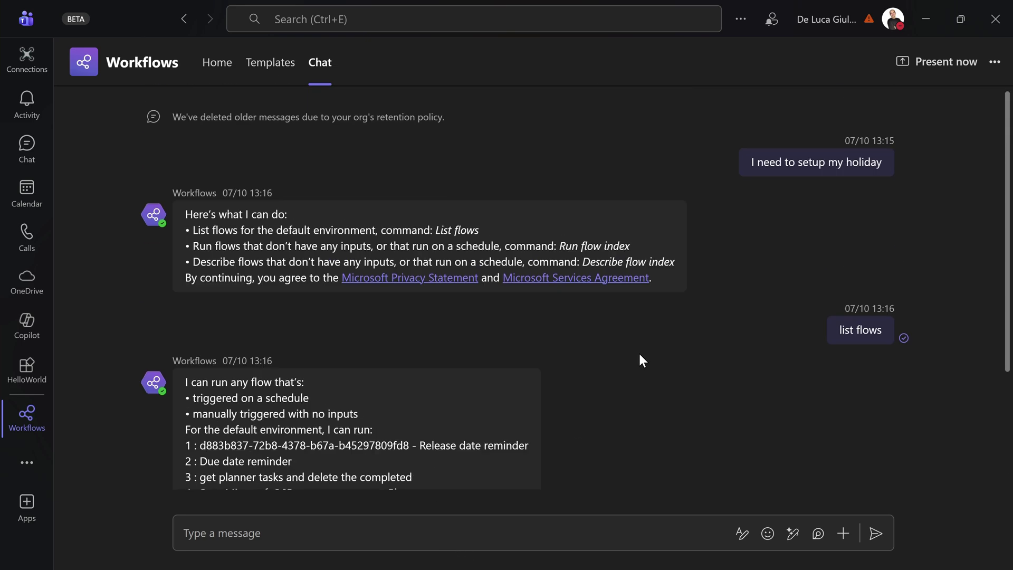
scroll(528, 306, down, 2)
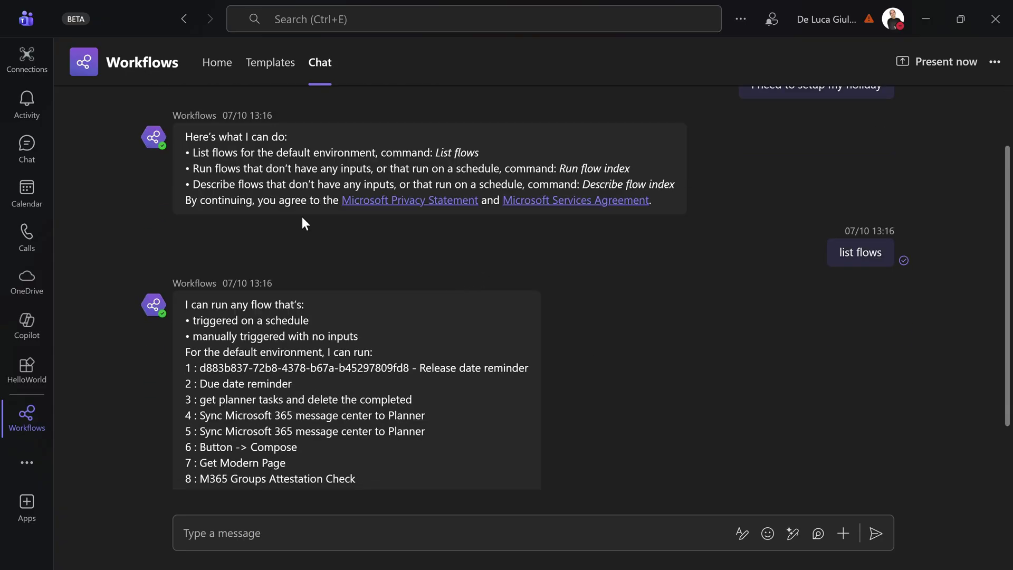
click(257, 63)
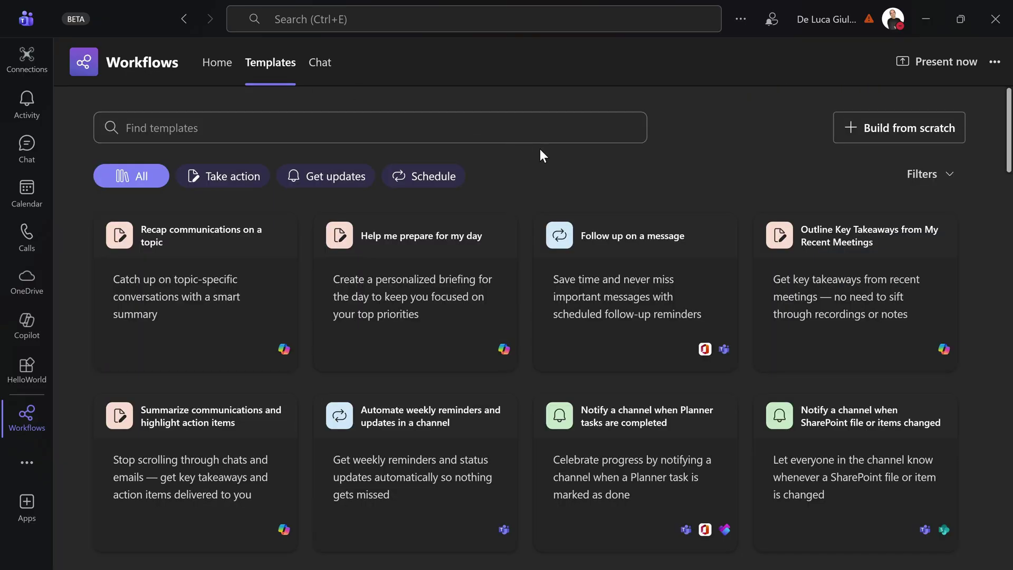